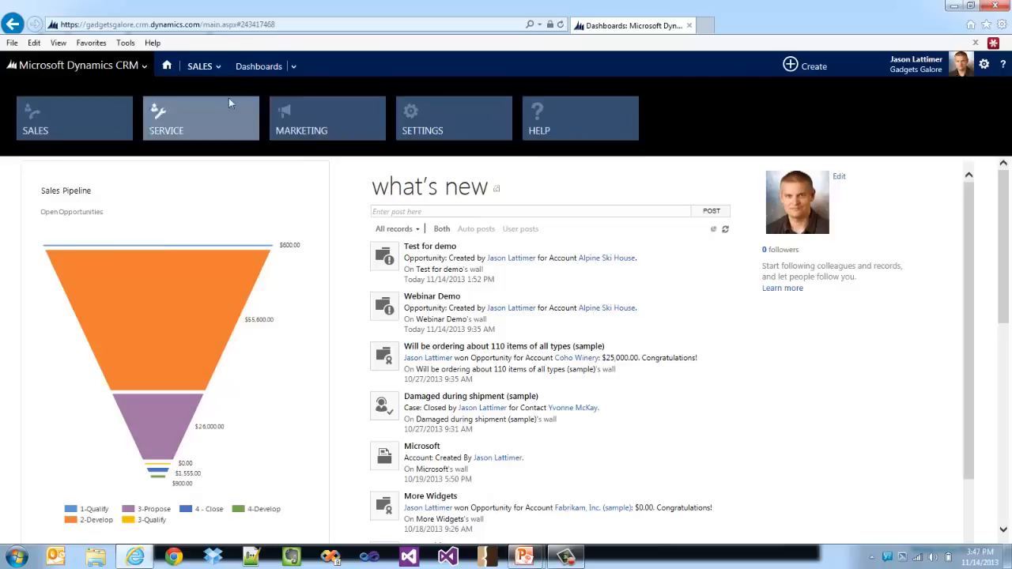
# Open the Adventure Works account from the Sales area's Active Accounts list.
pyautogui.click(219, 69)
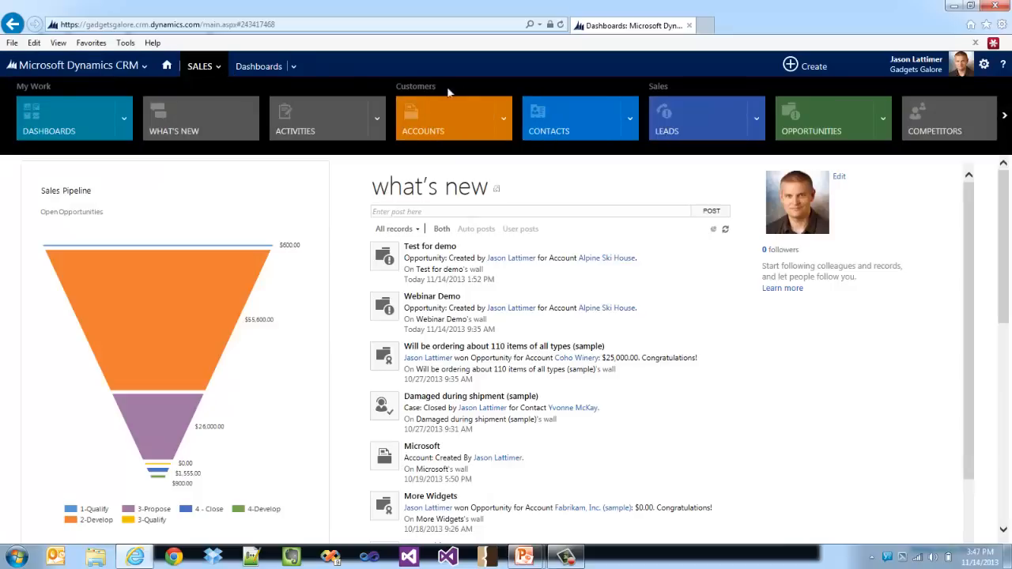
pyautogui.click(420, 115)
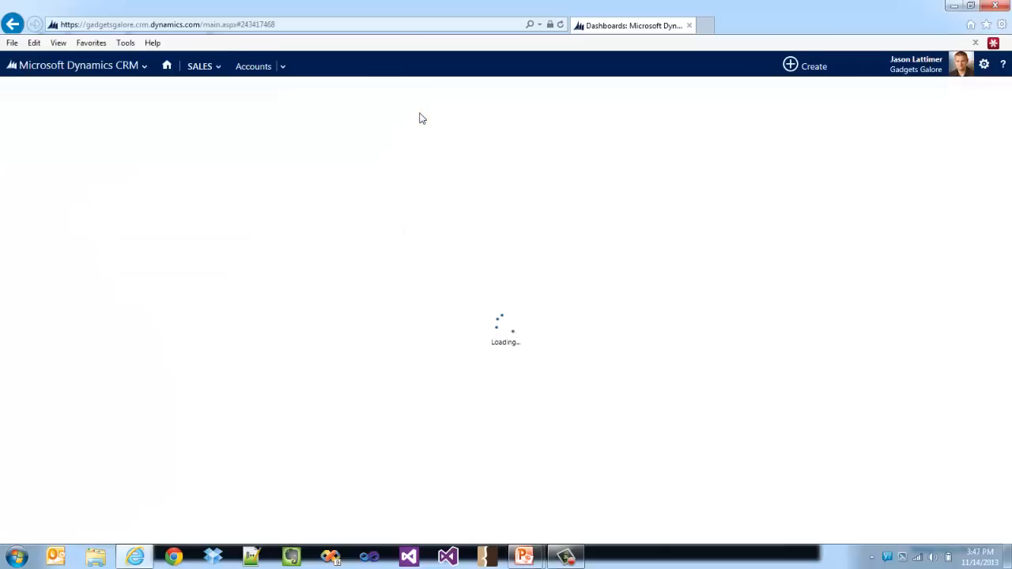
pyautogui.click(285, 71)
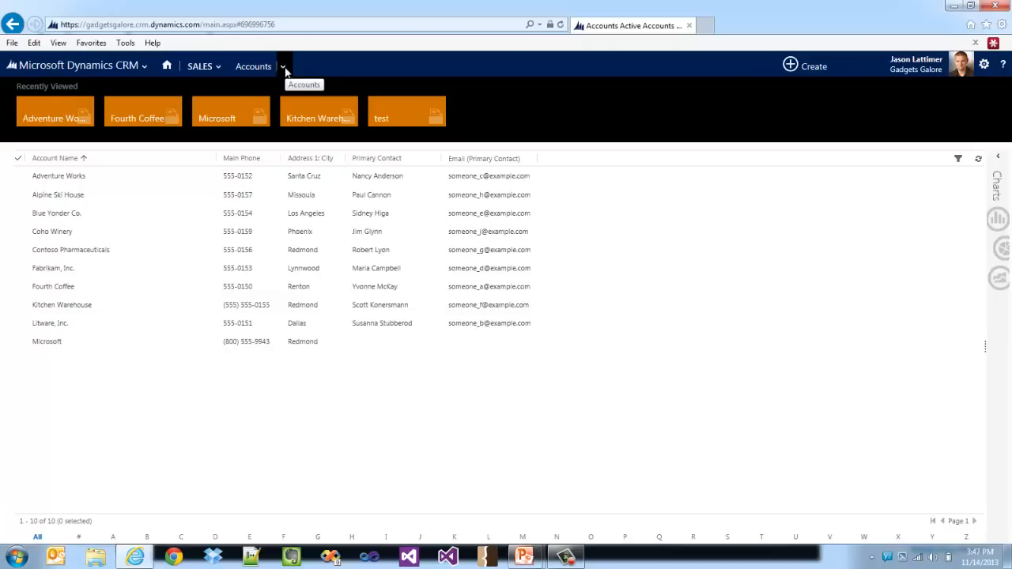
pyautogui.doubleClick(205, 182)
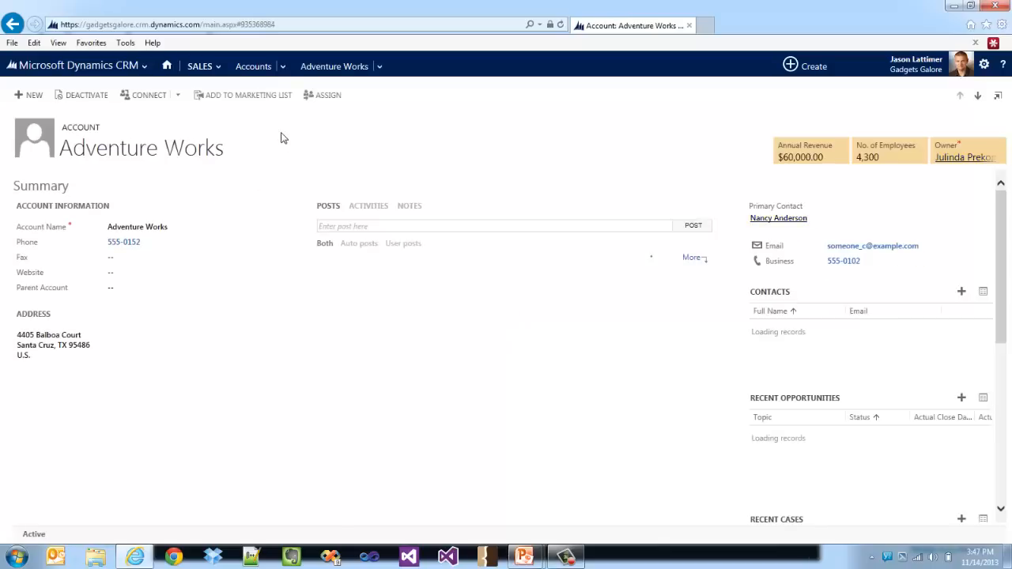
# Show the related record types of the Adventure Works account and look through its form.
pyautogui.click(379, 67)
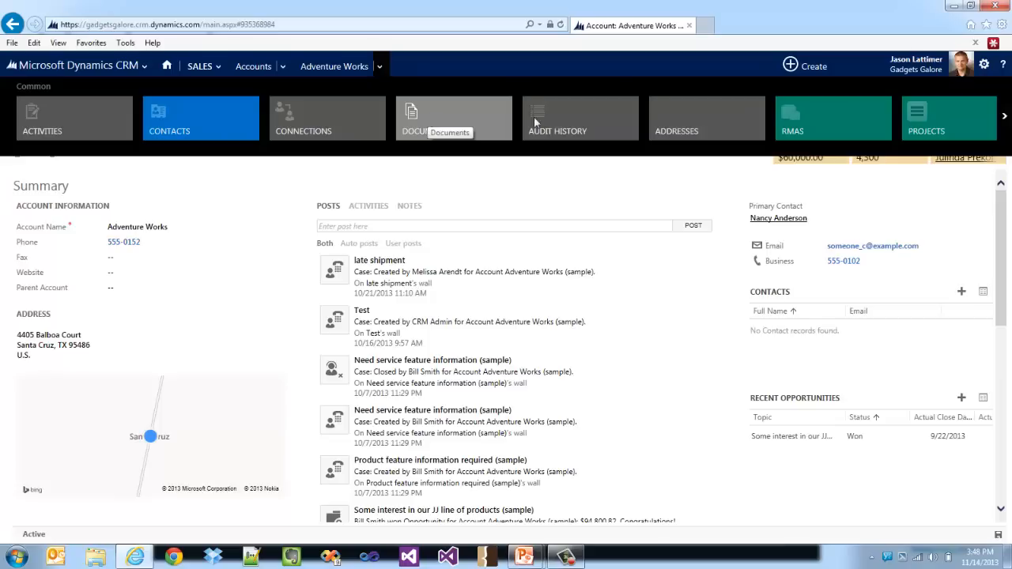
pyautogui.scroll(-3, 700, 131)
pyautogui.scroll(-3, 700, 131)
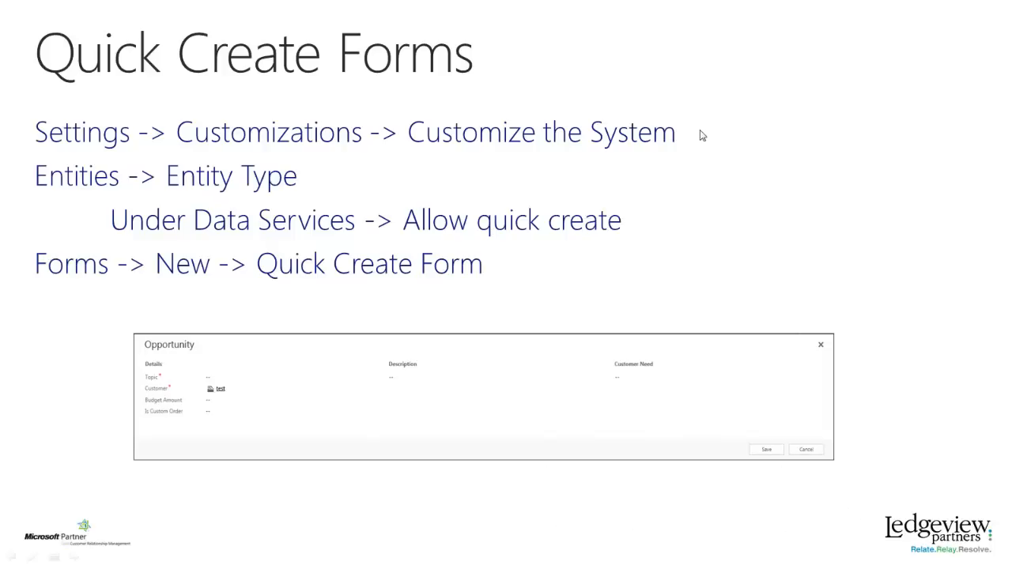
# Switch from the slide show to the accounts list in Microsoft Dynamics CRM.
pyautogui.hotkey('alt', 'Tab')
pyautogui.hotkey('alt', 'Tab')
pyautogui.hotkey('alt', 'Tab')
pyautogui.hotkey('alt', 'Tab')
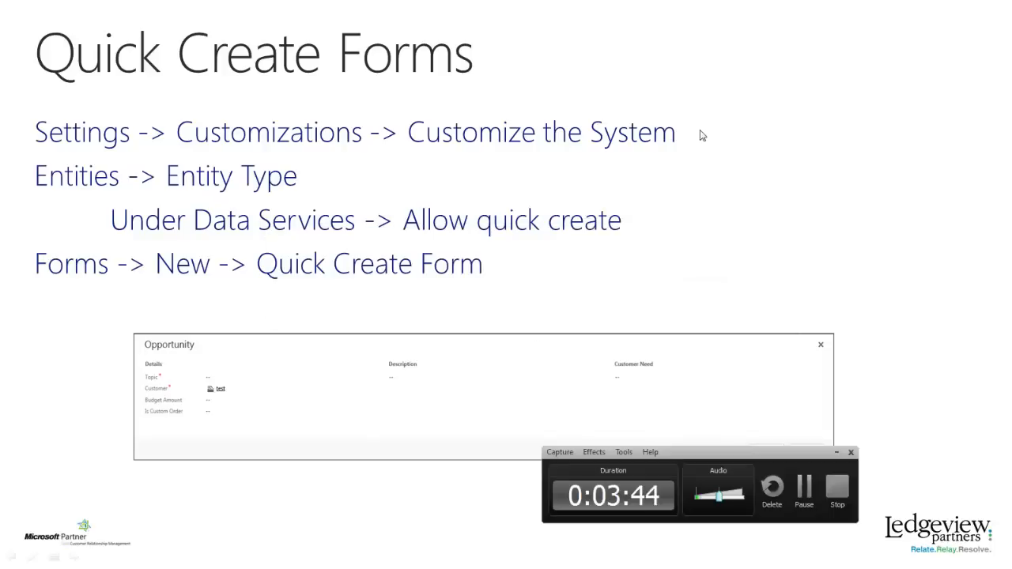
pyautogui.hotkey('alt', 'Tab')
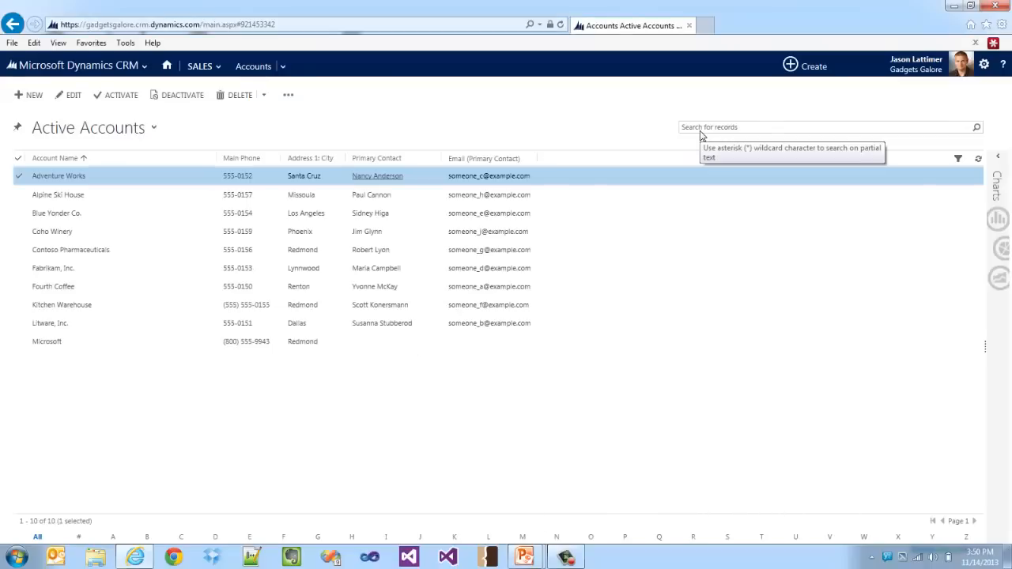
# Start a quick-create opportunity with the topic "test" and Alpine Ski House as its customer.
pyautogui.click(795, 68)
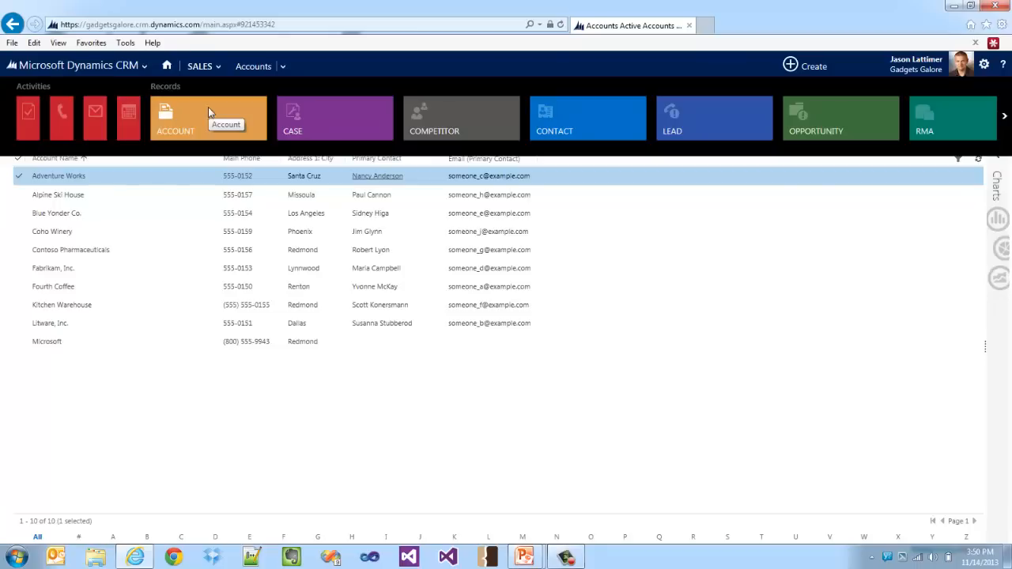
pyautogui.click(798, 113)
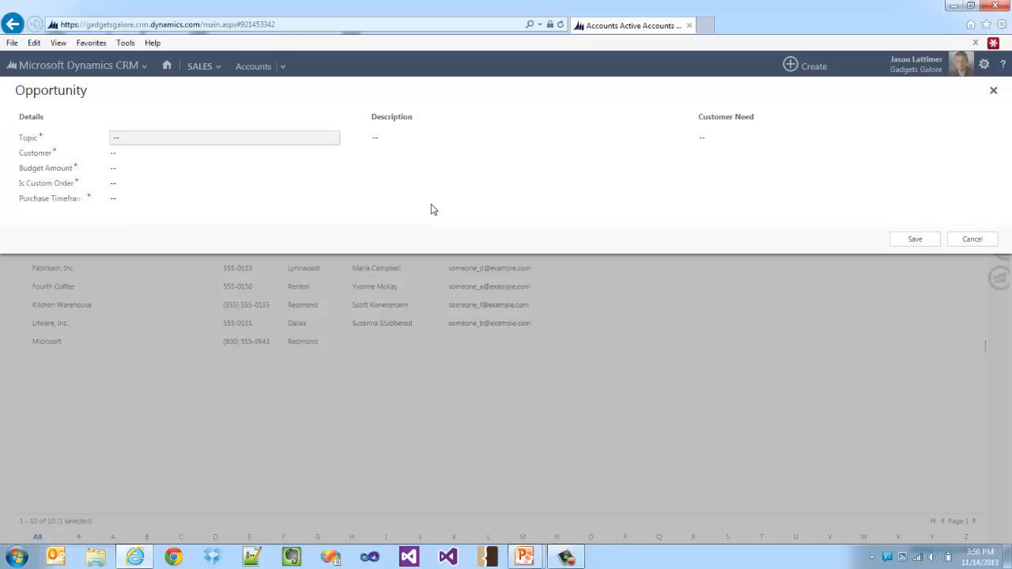
pyautogui.click(258, 139)
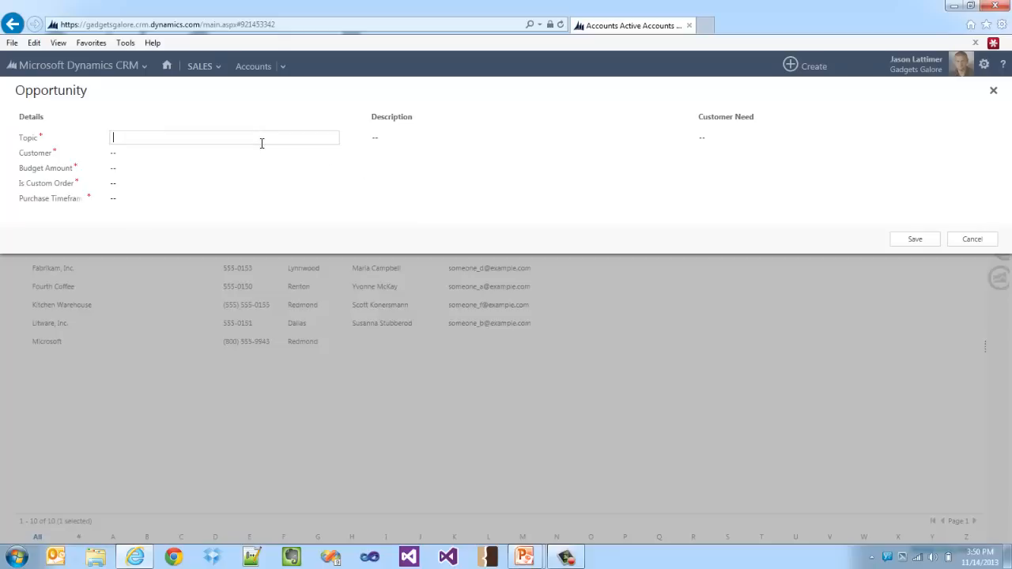
pyautogui.write('test')
pyautogui.press('Tab')
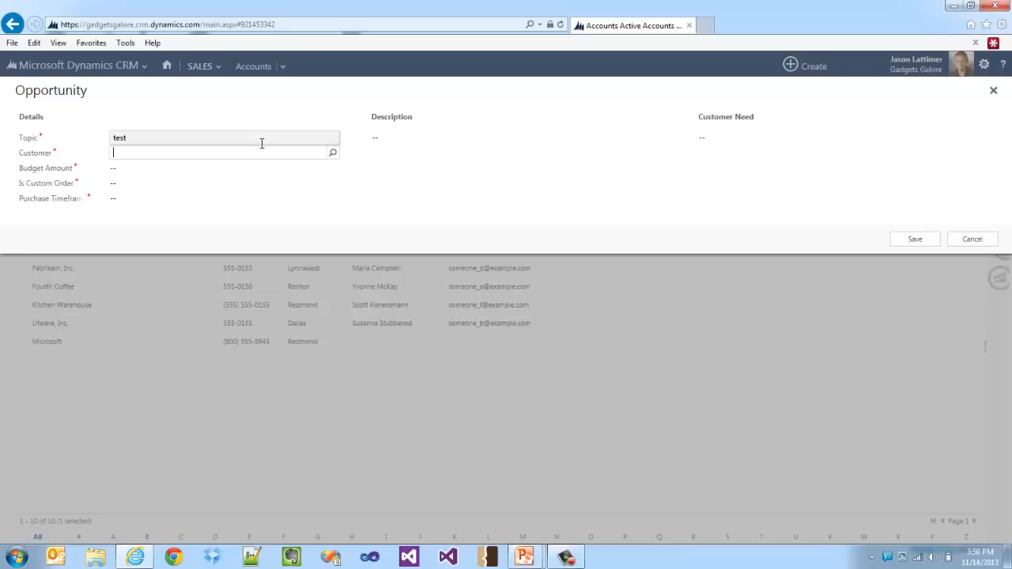
pyautogui.write('alpine')
pyautogui.press('Tab')
pyautogui.click(167, 154)
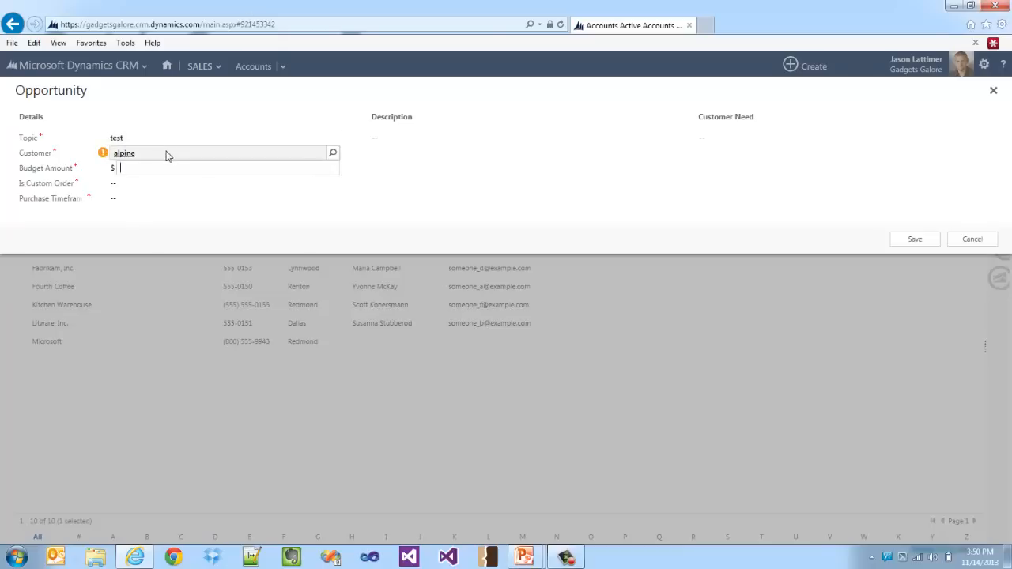
pyautogui.press('Return')
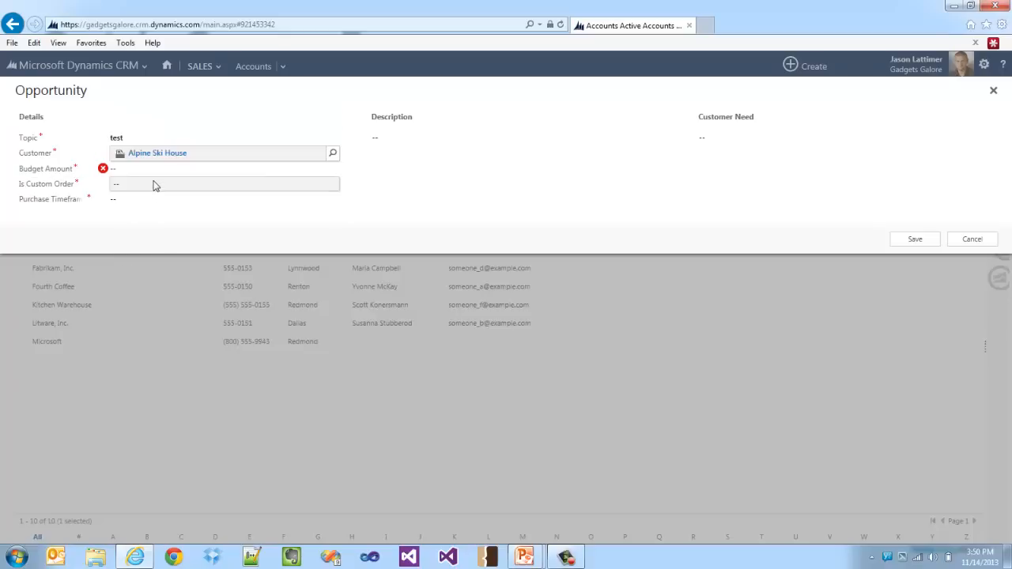
# Complete the opportunity with budget amount 400, custom order Yes and purchase timeframe Immediate, save it, and view the created record.
pyautogui.click(150, 172)
pyautogui.write('400')
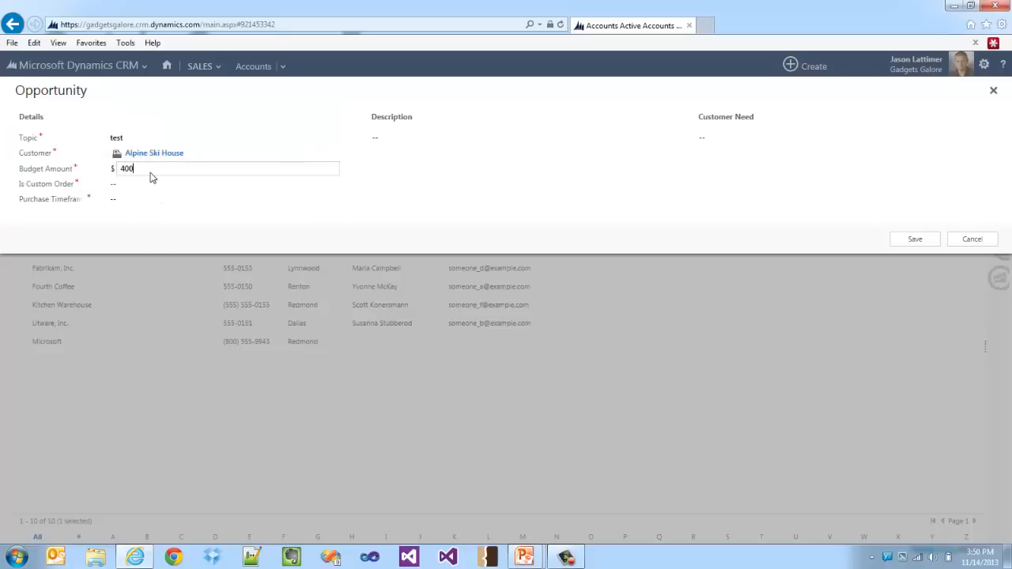
pyautogui.press('Tab')
pyautogui.click(159, 204)
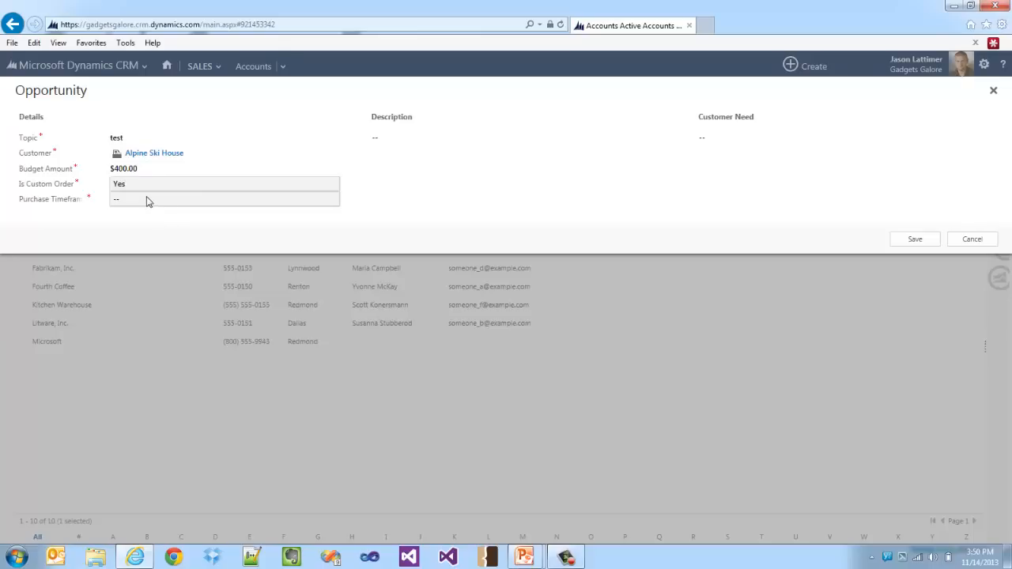
pyautogui.click(147, 199)
pyautogui.click(148, 207)
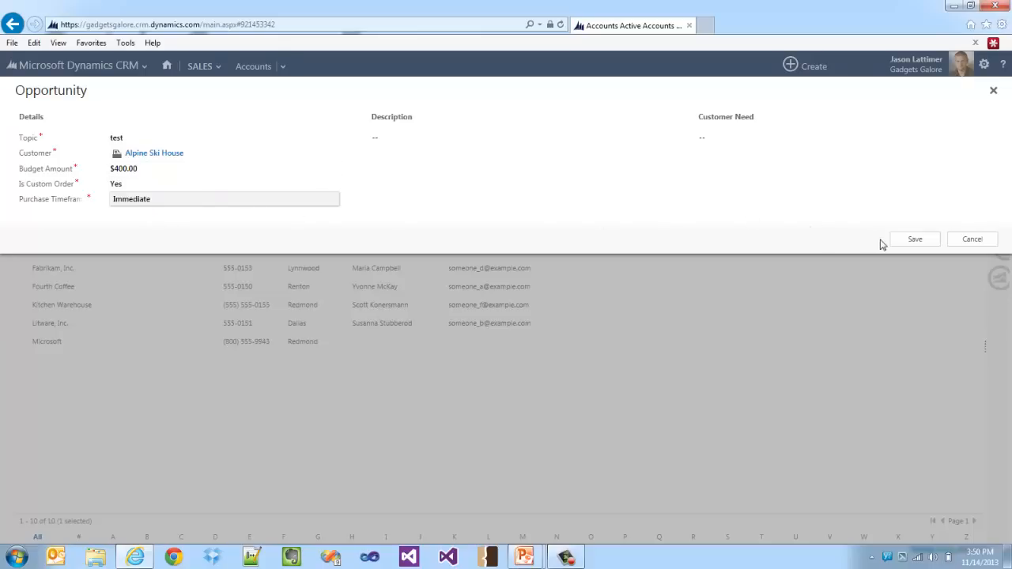
pyautogui.click(905, 248)
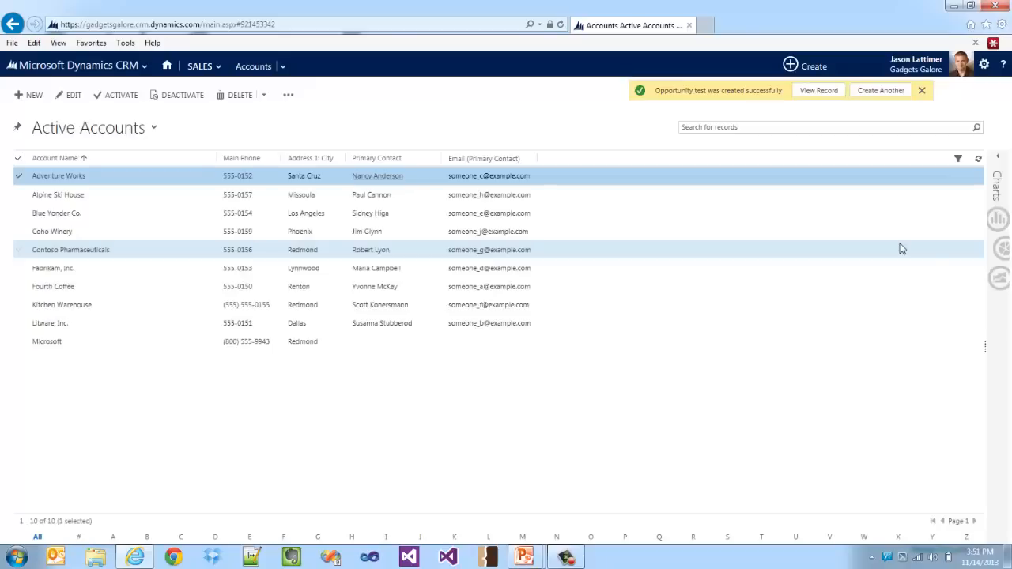
pyautogui.click(825, 94)
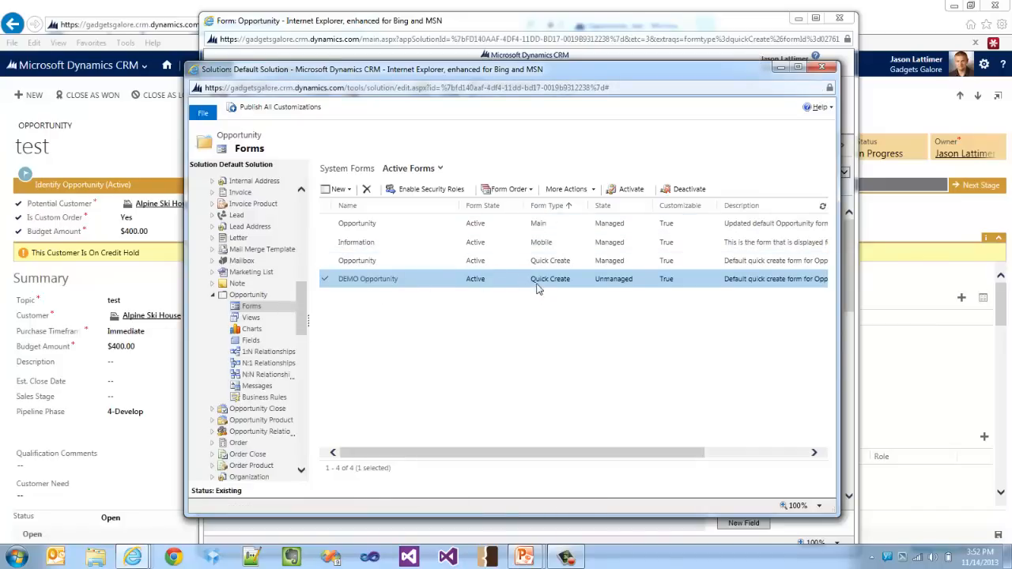
# Bring up the Opportunity form editor window and show the additional commands of the test opportunity.
pyautogui.click(419, 41)
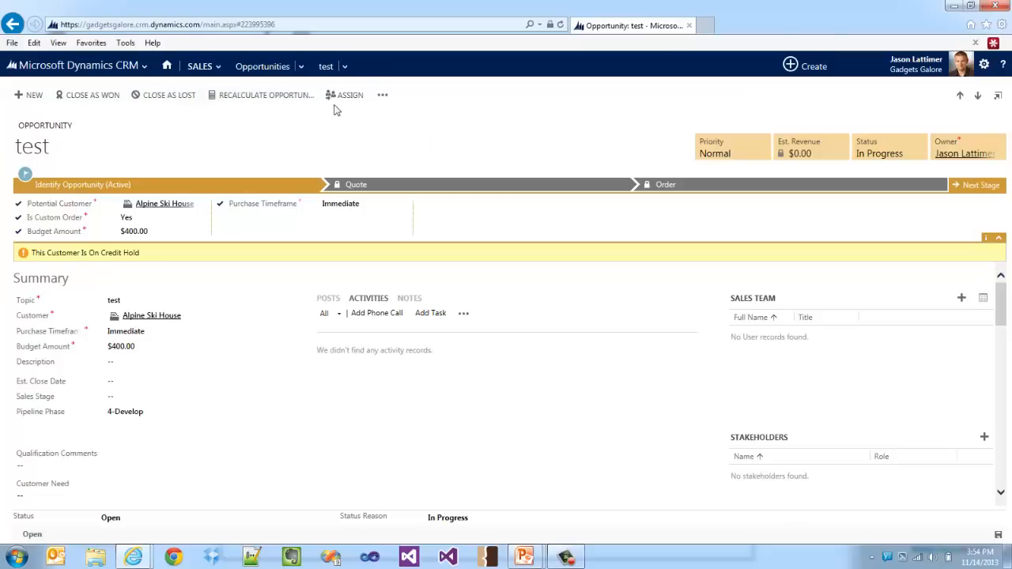
pyautogui.click(383, 98)
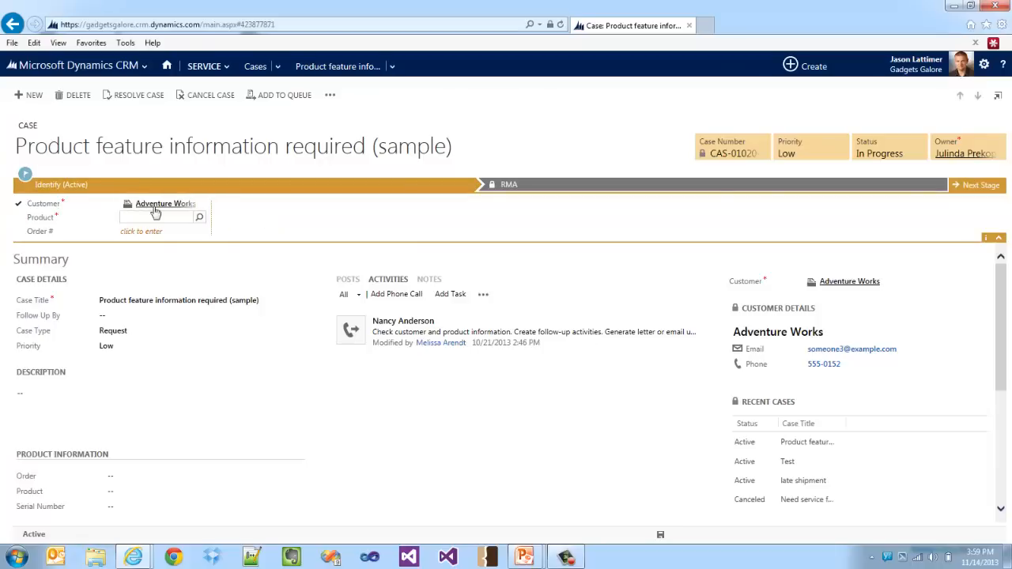
# Set the case's product to Egg Cracker and create a new RMA record for the next process stage.
pyautogui.click(200, 218)
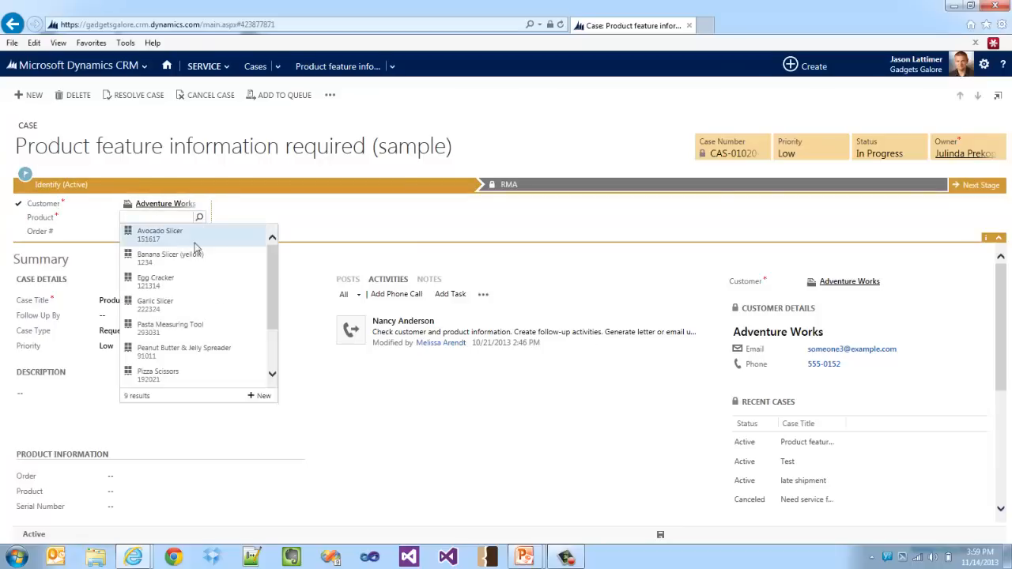
pyautogui.click(191, 282)
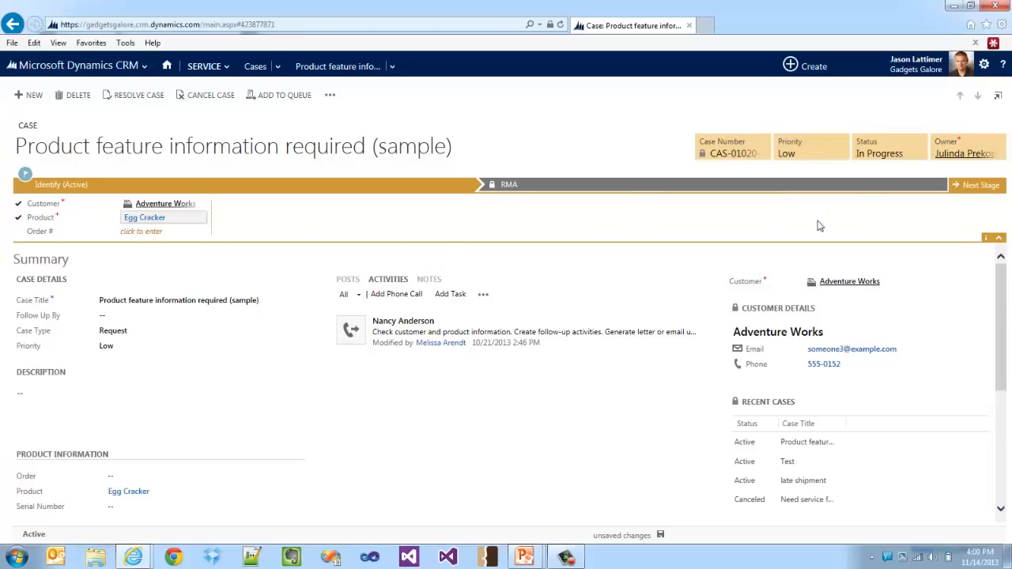
pyautogui.click(974, 186)
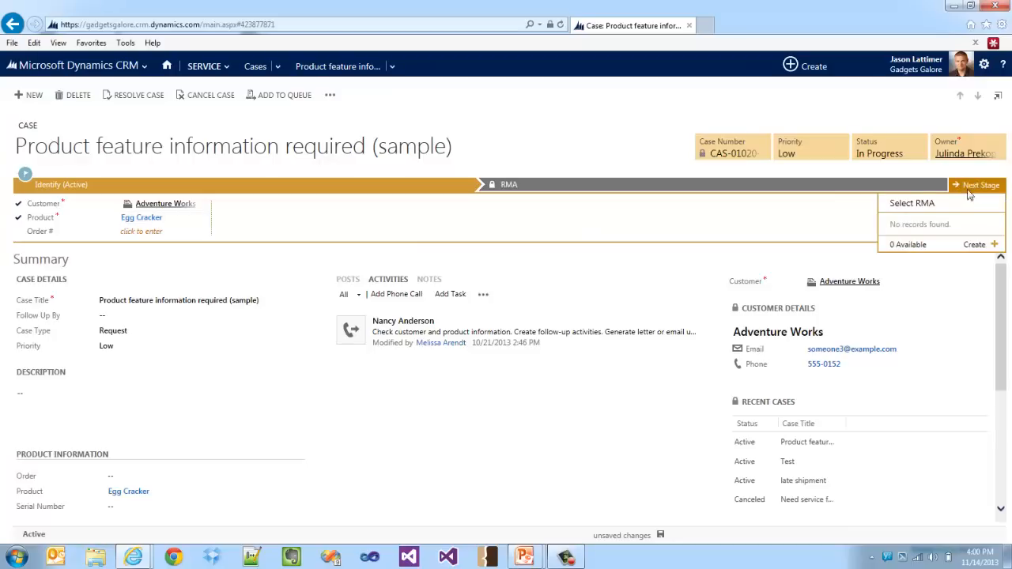
pyautogui.click(975, 245)
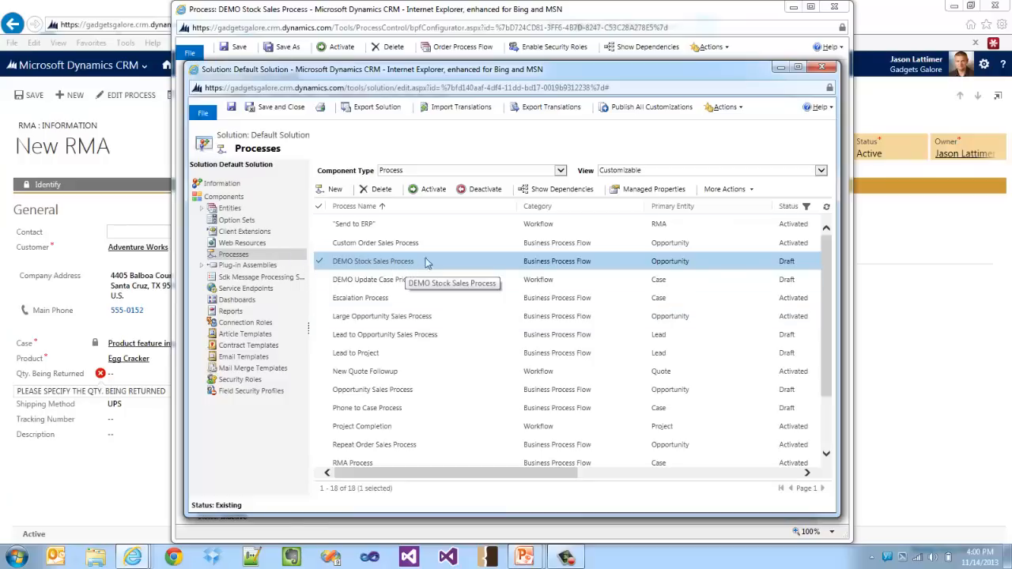
# Add a new stage after Identify Opportunity in the DEMO Stock Sales Process and show the available stage categories.
pyautogui.click(379, 17)
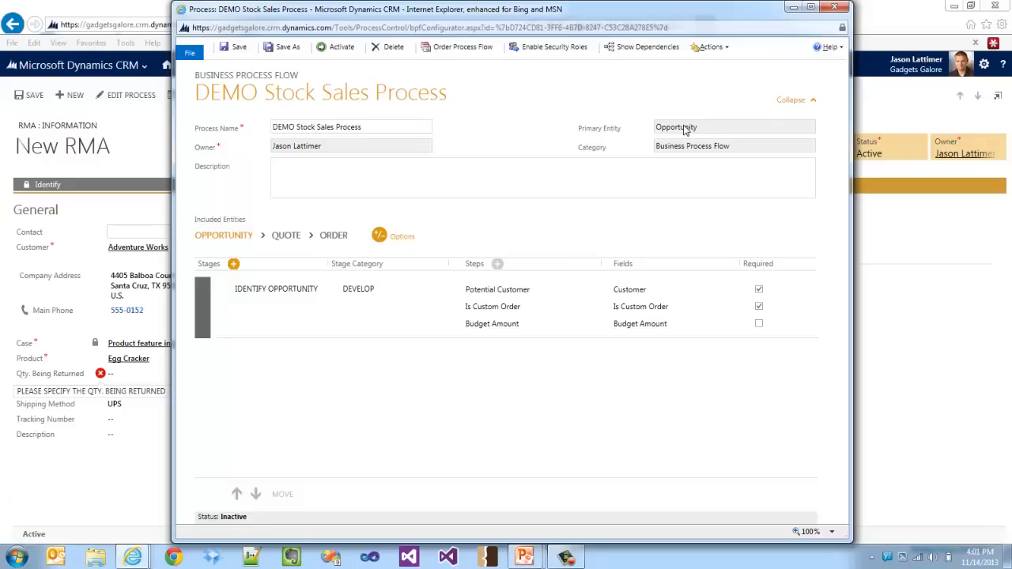
pyautogui.click(310, 303)
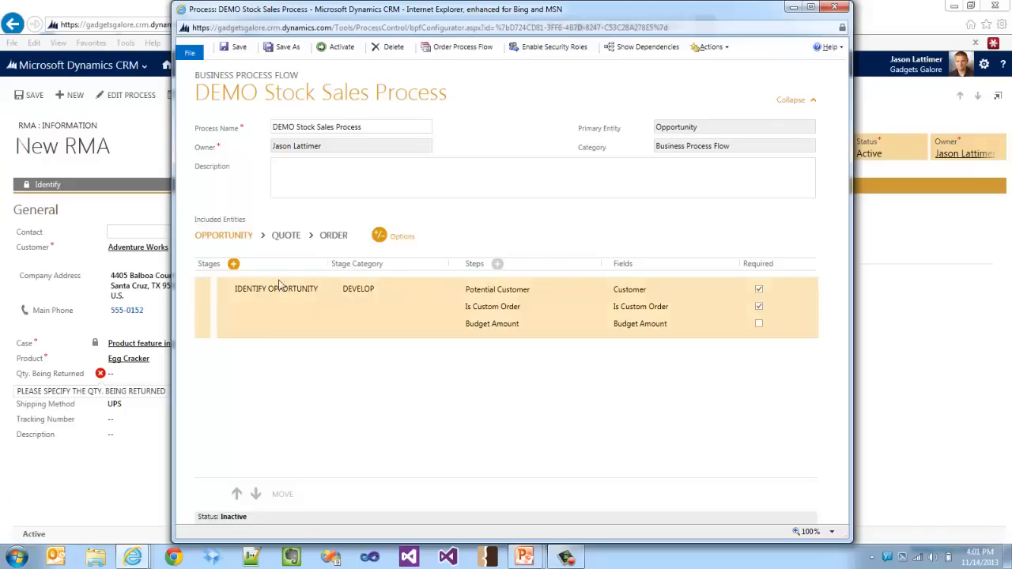
pyautogui.click(234, 265)
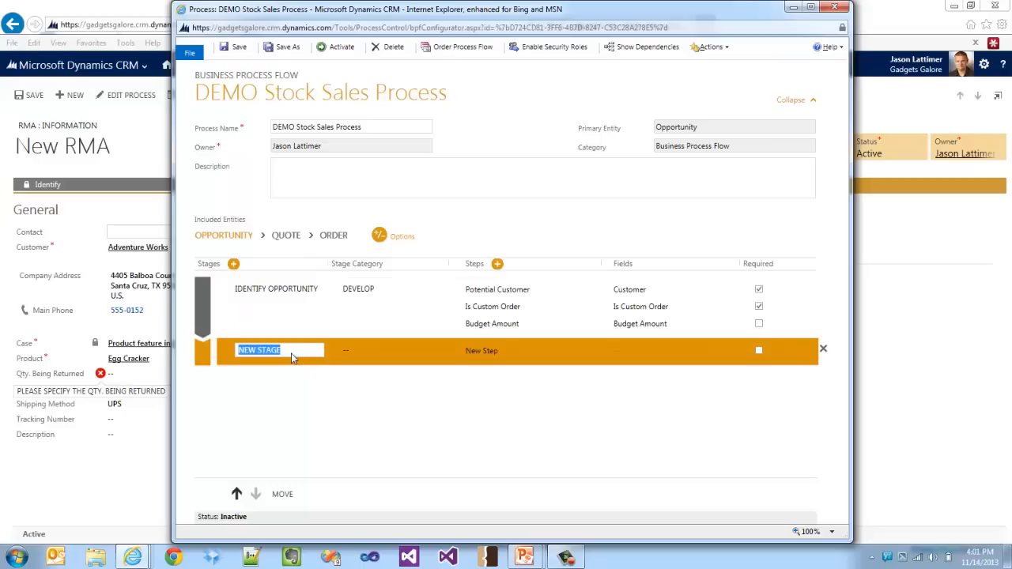
pyautogui.moveTo(290, 352); pyautogui.dragTo(290, 347)
pyautogui.click(357, 352)
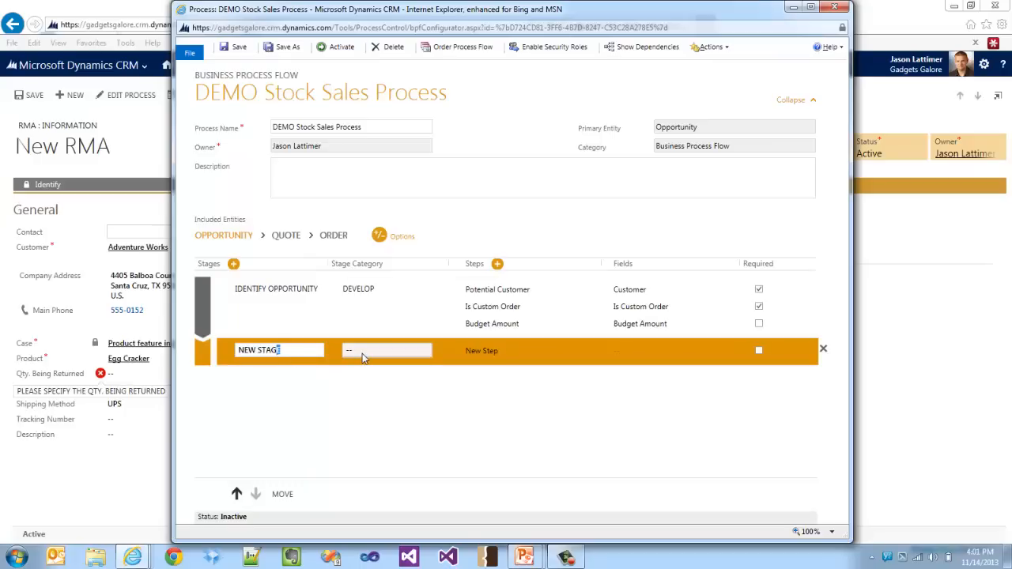
pyautogui.click(365, 354)
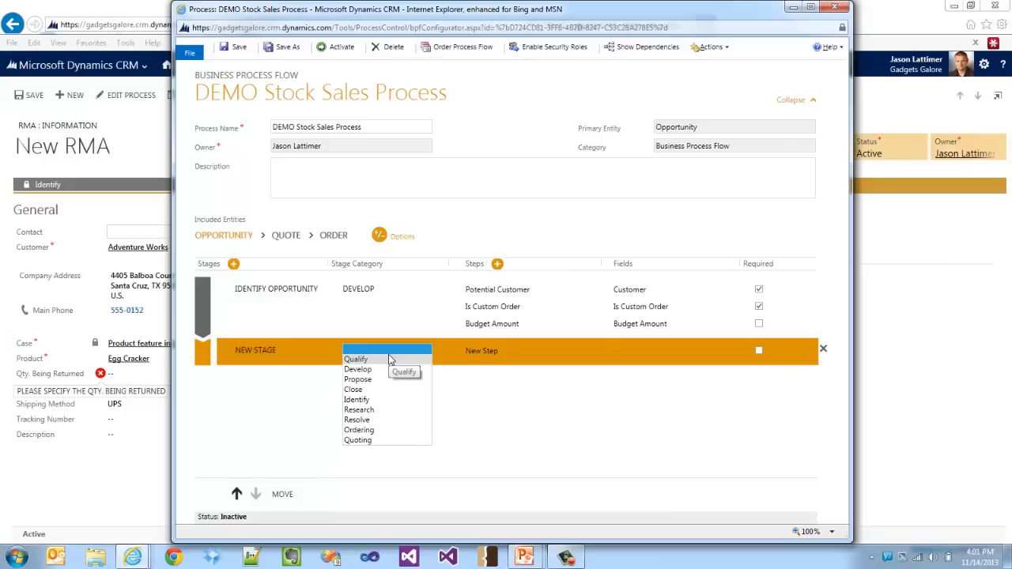
# Assign the Actual Close Date field to the new stage's first step and add a second step.
pyautogui.click(630, 351)
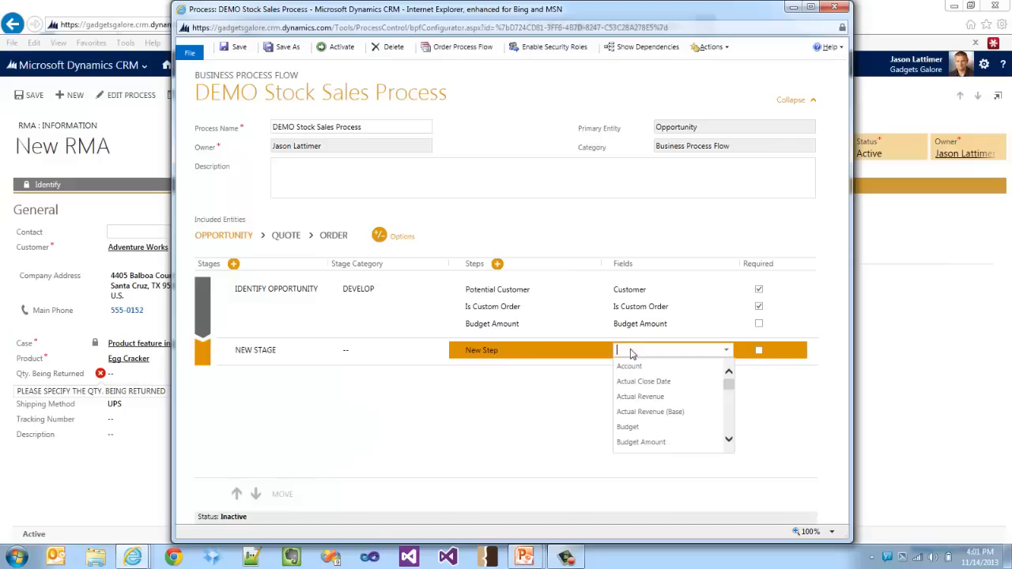
pyautogui.click(669, 381)
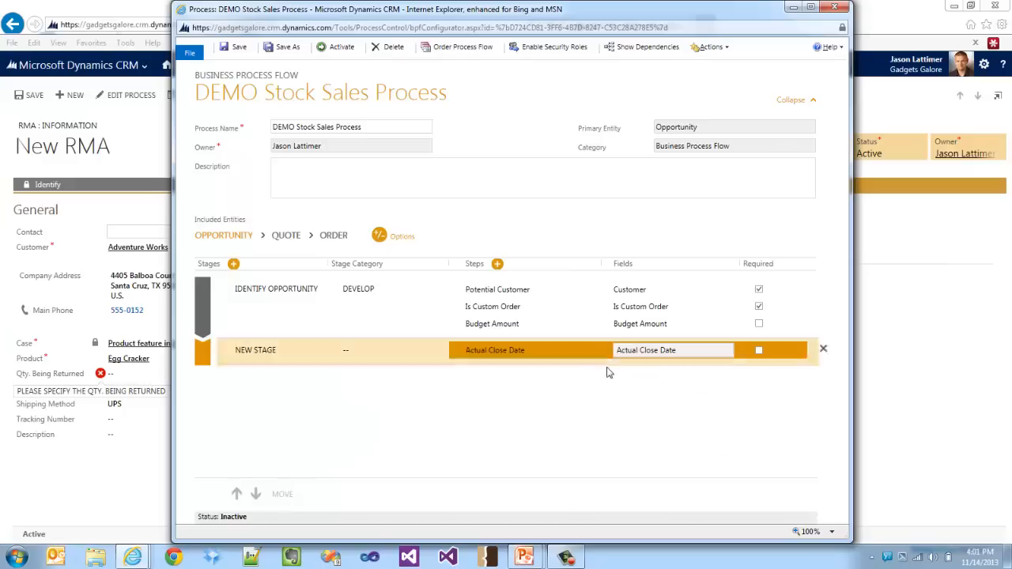
pyautogui.click(549, 355)
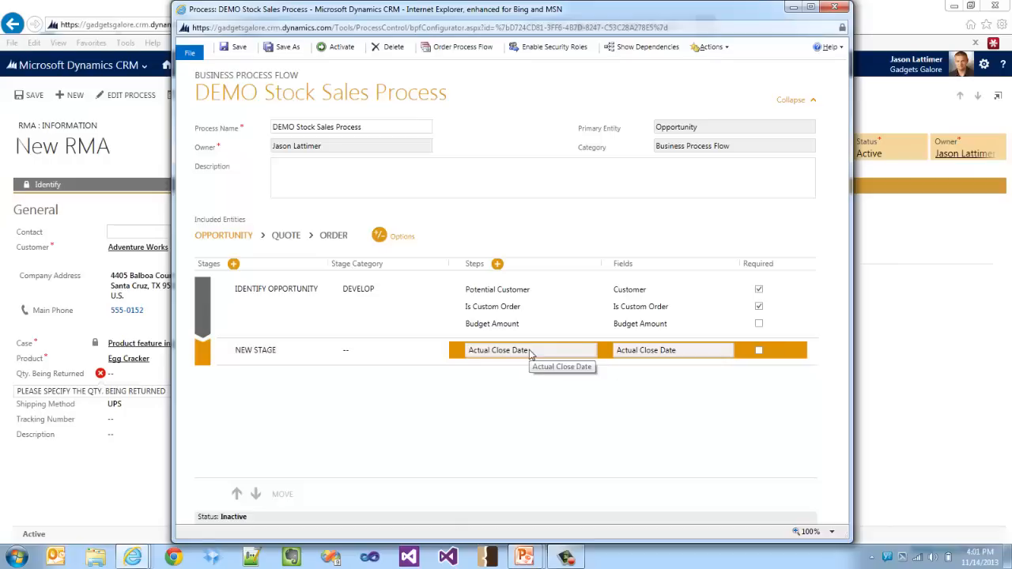
pyautogui.tripleClick(531, 355)
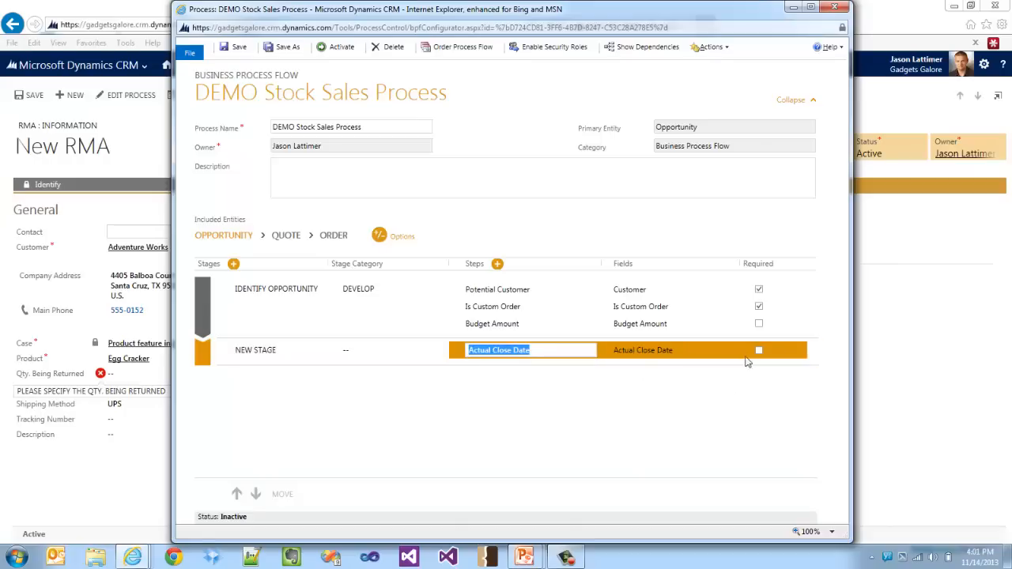
pyautogui.click(497, 264)
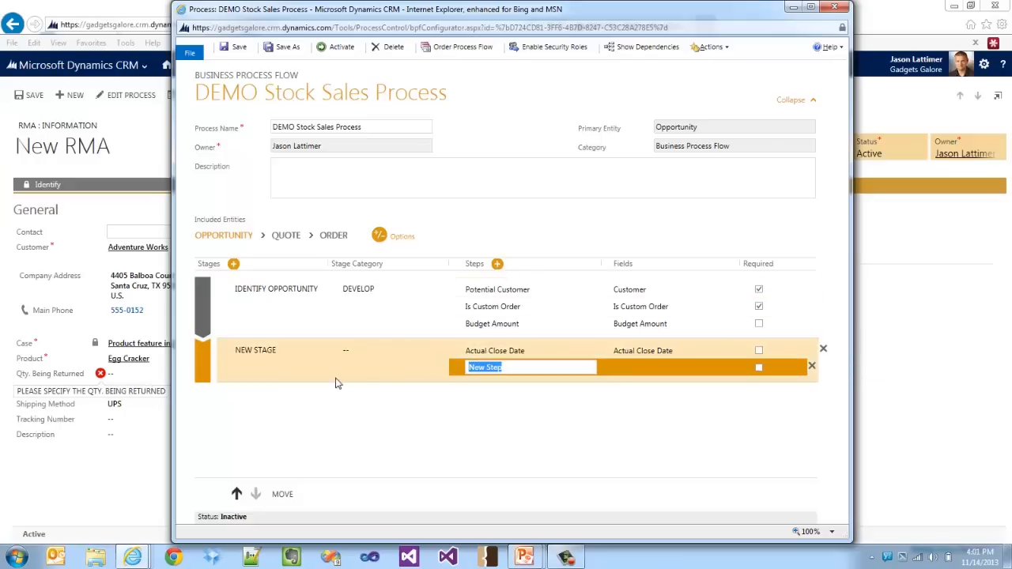
# Add another stage under Opportunity and, after viewing the Quote and Order stages, add the Invoice (Order) entity to the process.
pyautogui.click(237, 268)
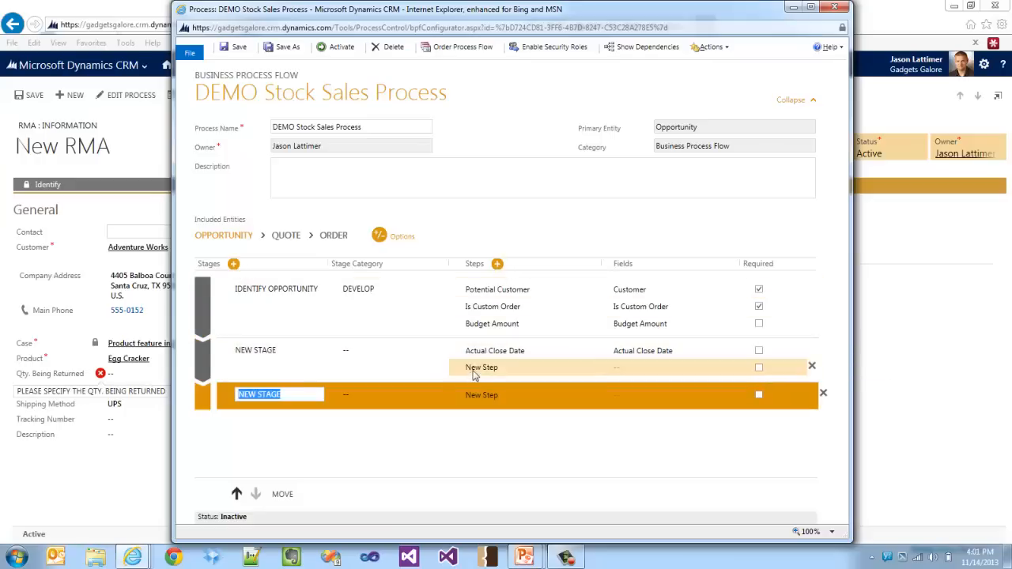
pyautogui.click(288, 237)
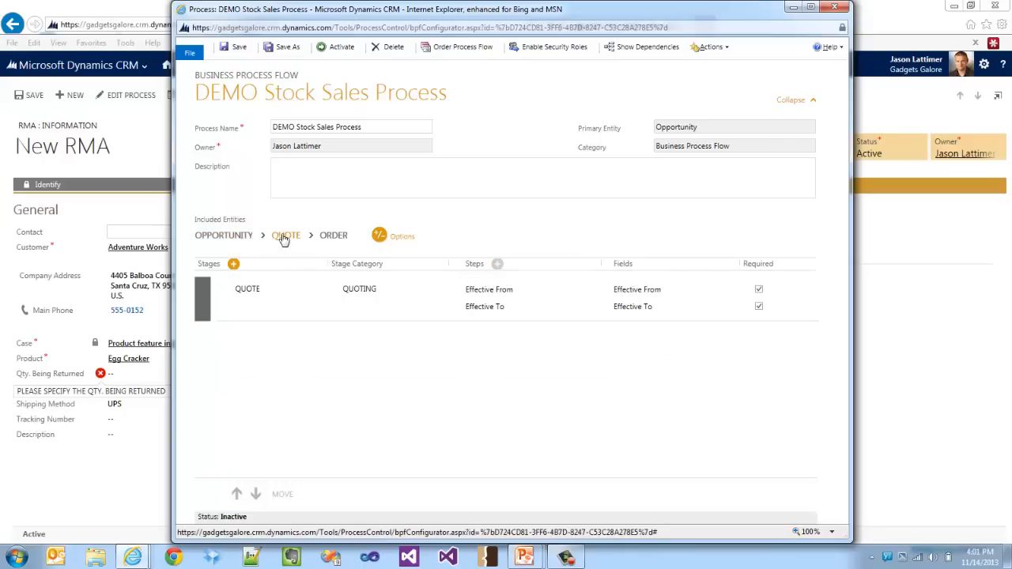
pyautogui.click(335, 239)
pyautogui.click(380, 238)
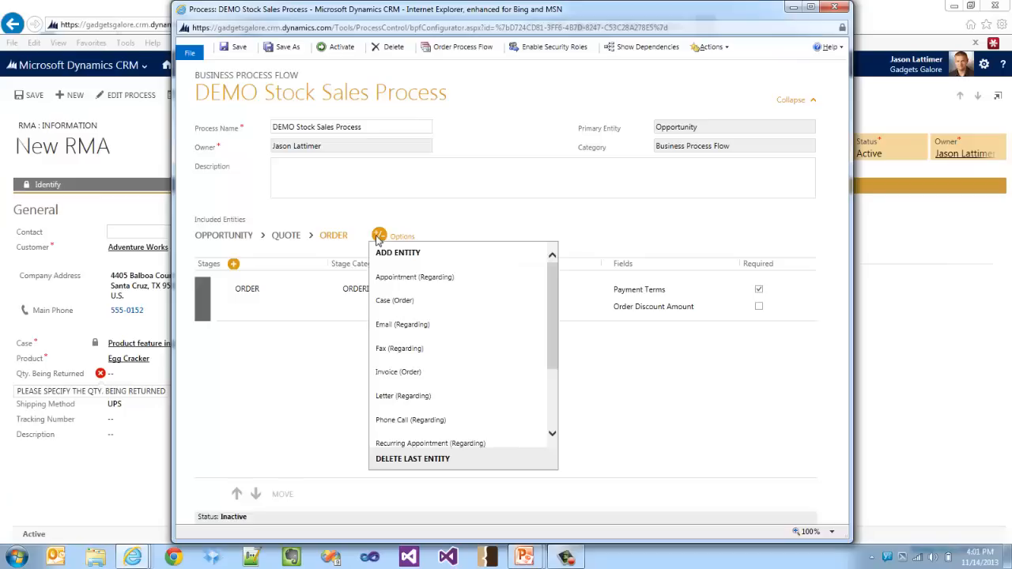
pyautogui.click(419, 372)
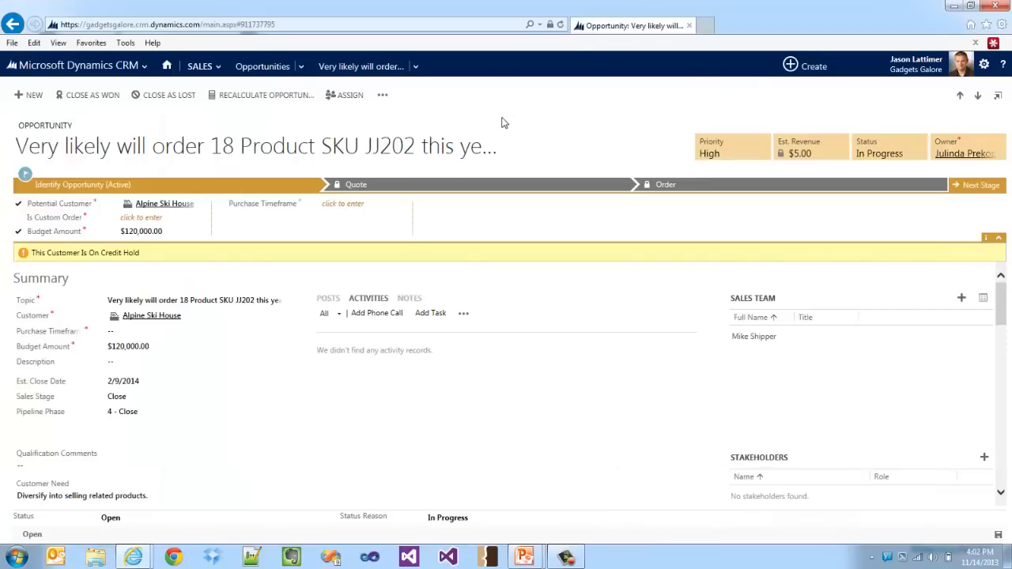
# Switch the opportunity's business process flow to Custom Order Sales Process.
pyautogui.click(385, 97)
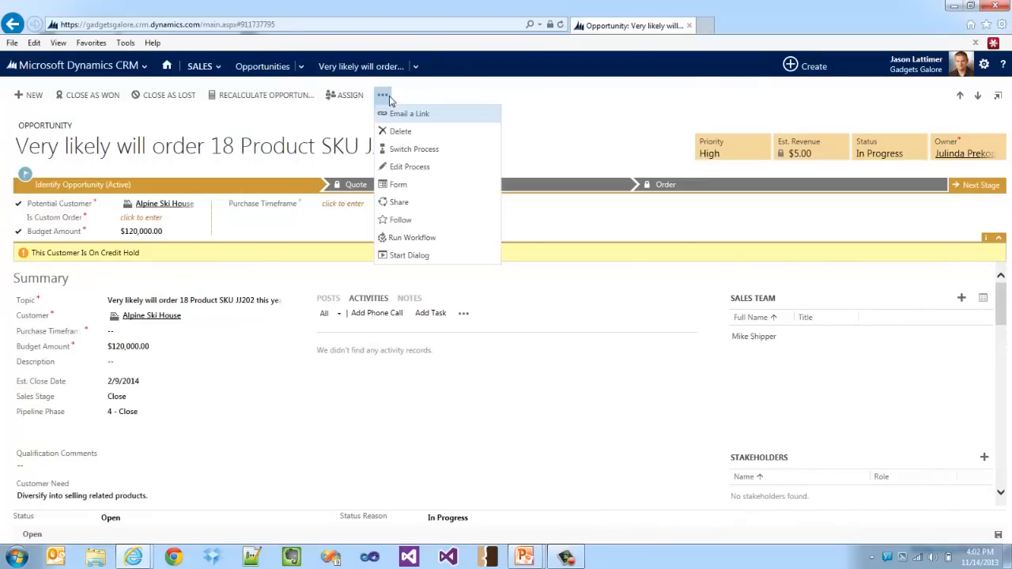
pyautogui.click(452, 154)
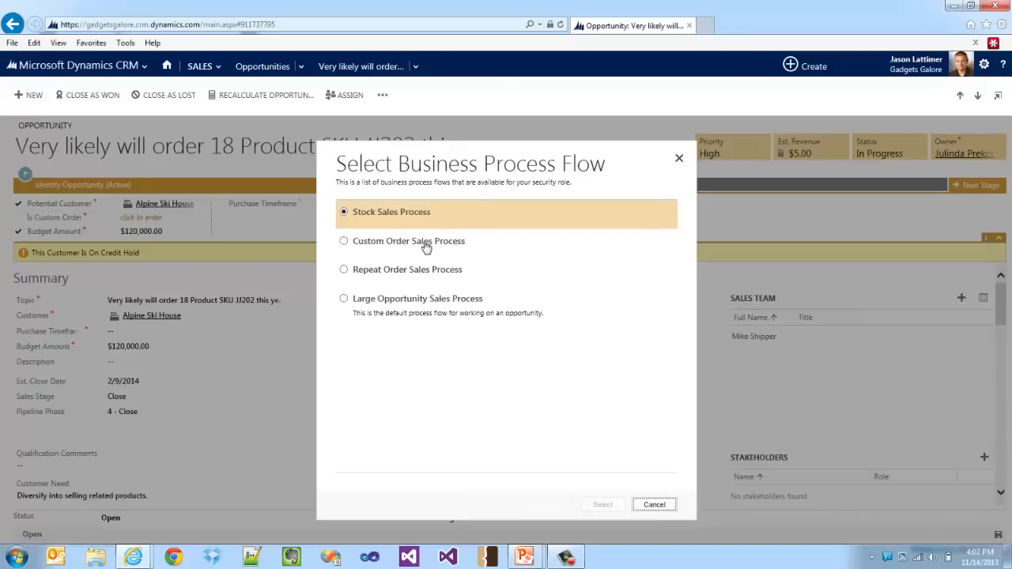
pyautogui.click(425, 246)
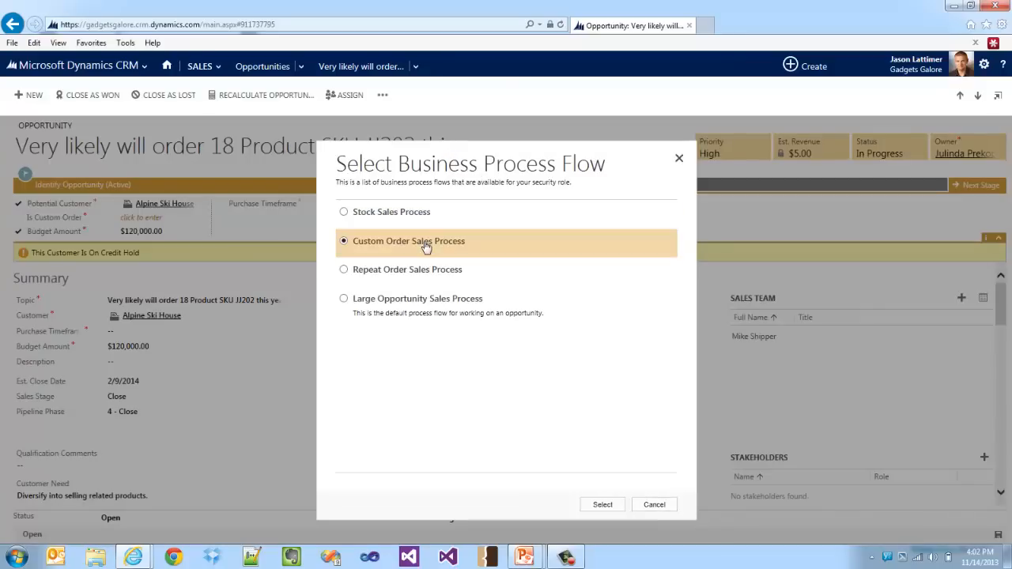
pyautogui.click(602, 507)
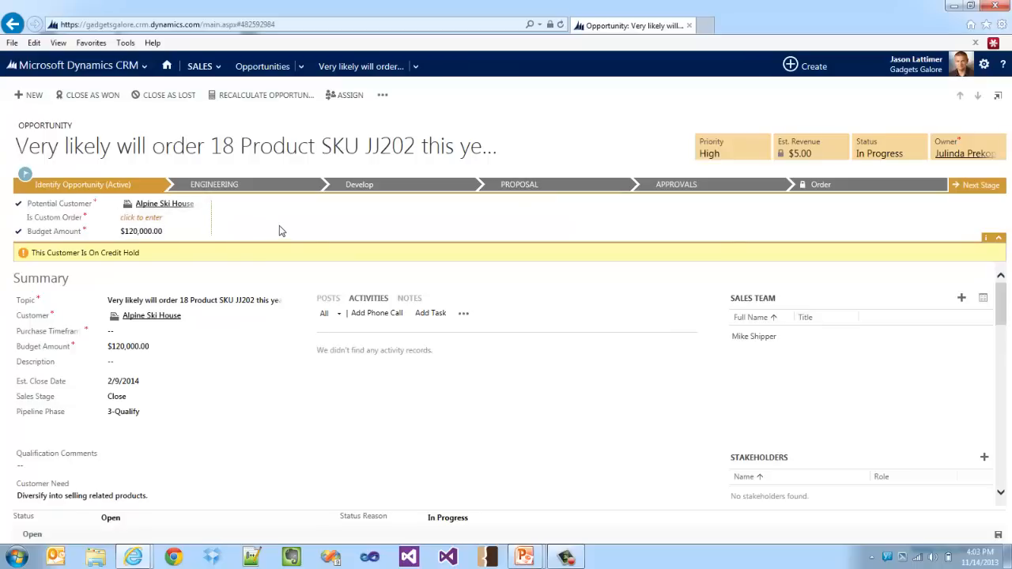
# Set Is Custom Order to No and advance the opportunity to the Engineering stage.
pyautogui.click(189, 219)
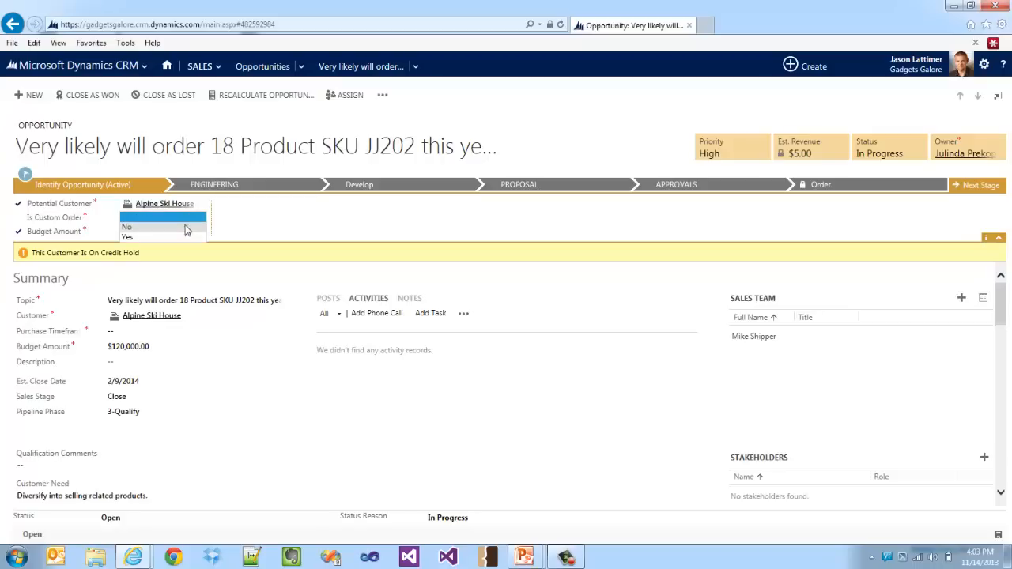
pyautogui.click(187, 229)
pyautogui.click(979, 190)
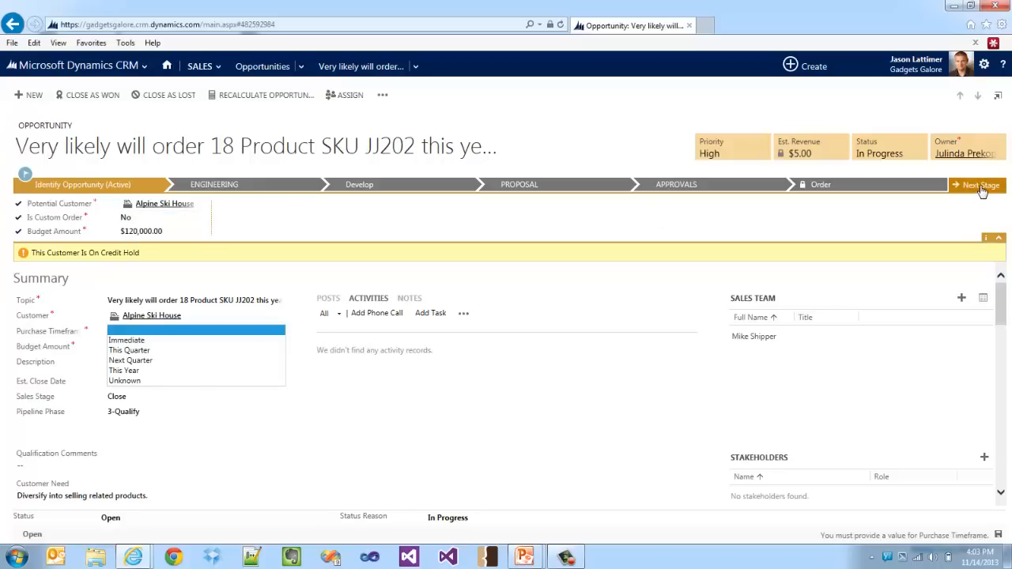
pyautogui.click(981, 186)
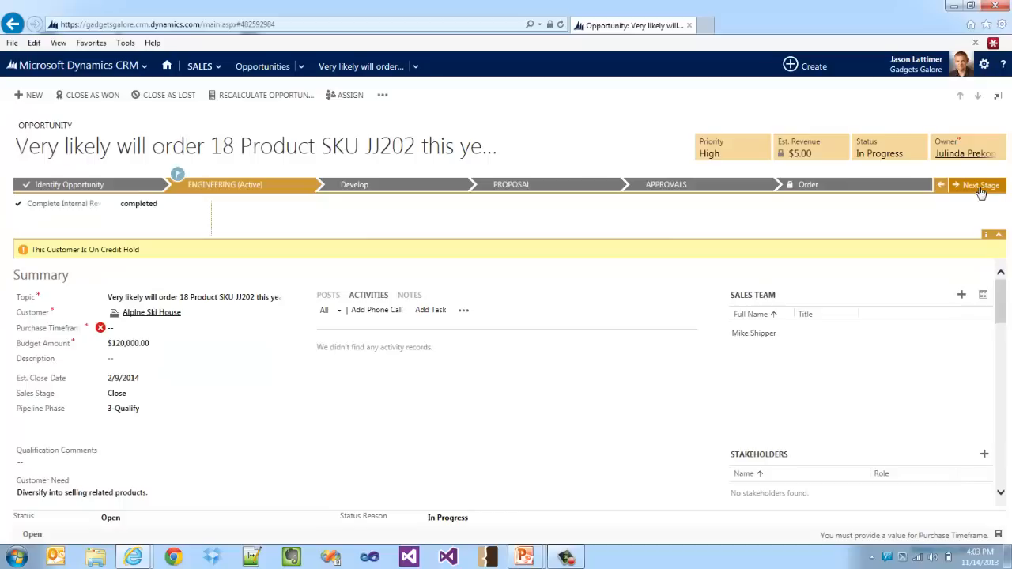
# Try to advance the opportunity past Engineering and set its Purchase Timeframe to Immediate.
pyautogui.click(981, 191)
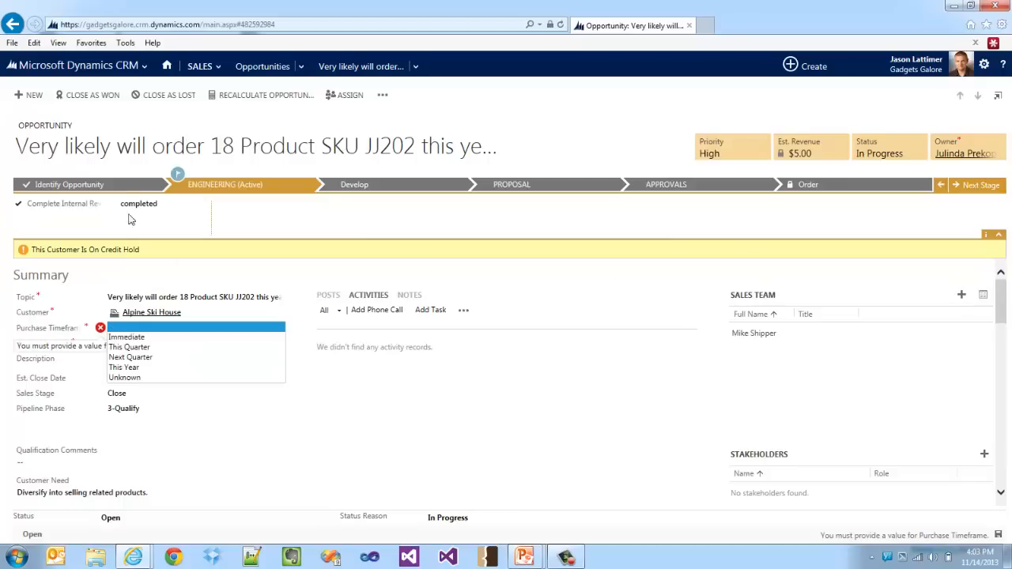
pyautogui.click(137, 339)
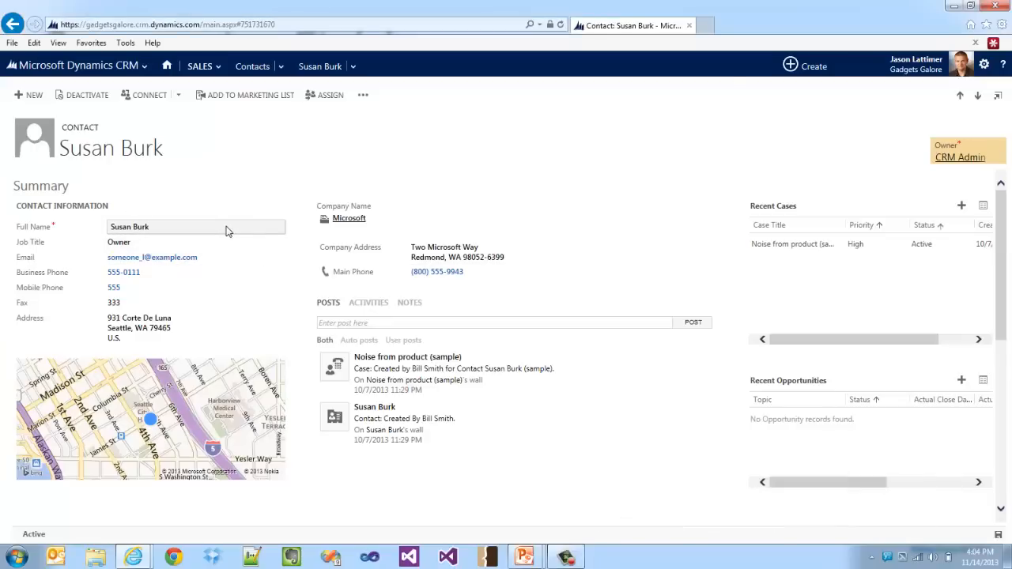
# Show the component fields behind the contact's Full Name and Address, closing each without changes.
pyautogui.click(212, 230)
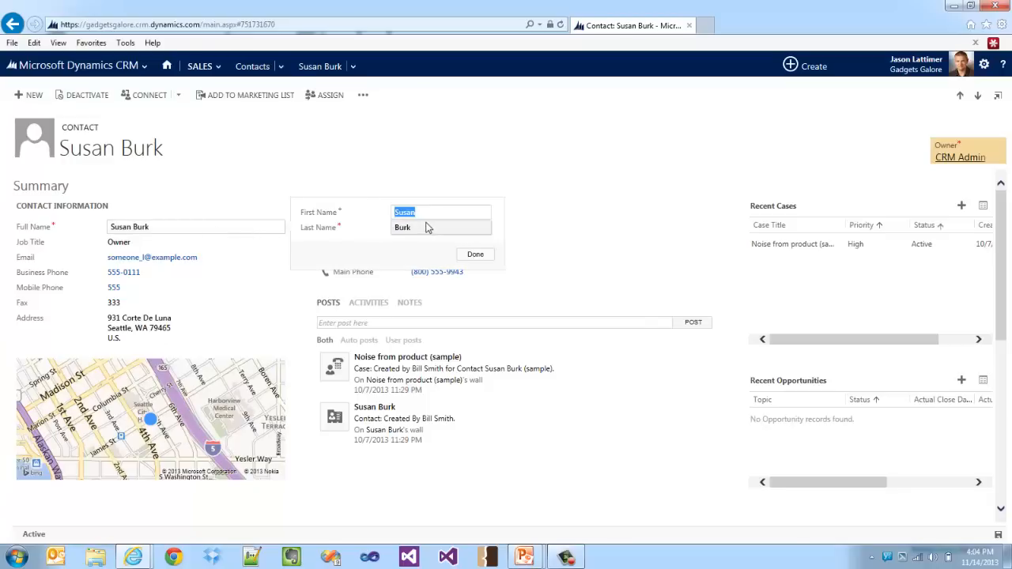
pyautogui.click(473, 254)
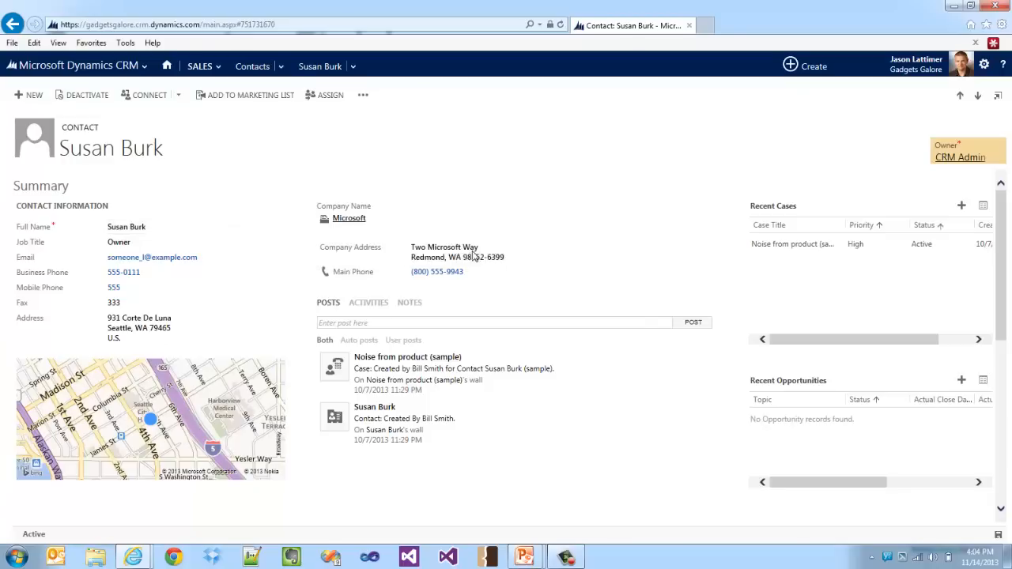
pyautogui.click(221, 327)
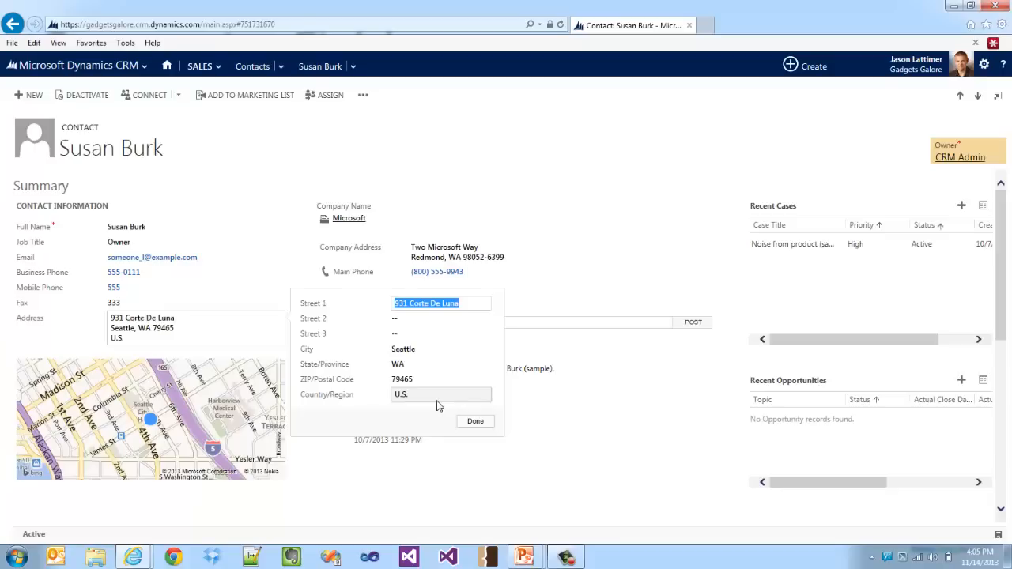
pyautogui.click(474, 421)
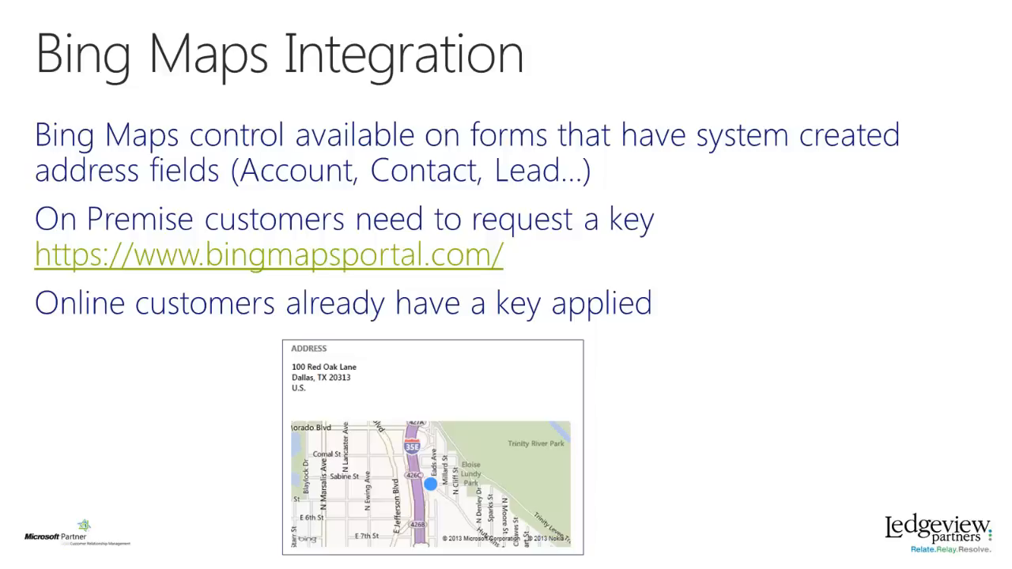
# Switch from the slides to the CRM contact, examine its address map and Bing Maps location, and return to the presentation.
pyautogui.hotkey('alt', 'Tab')
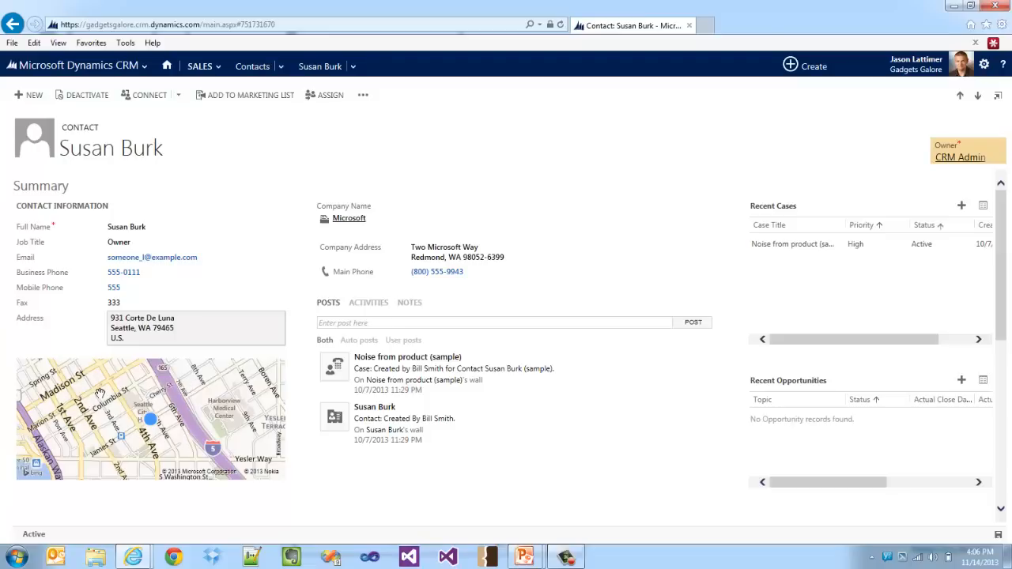
pyautogui.moveTo(113, 393)
pyautogui.mouseDown()
pyautogui.moveTo(116, 439)
pyautogui.moveTo(170, 409)
pyautogui.moveTo(127, 397)
pyautogui.mouseUp()
pyautogui.scroll(3, 127, 397)
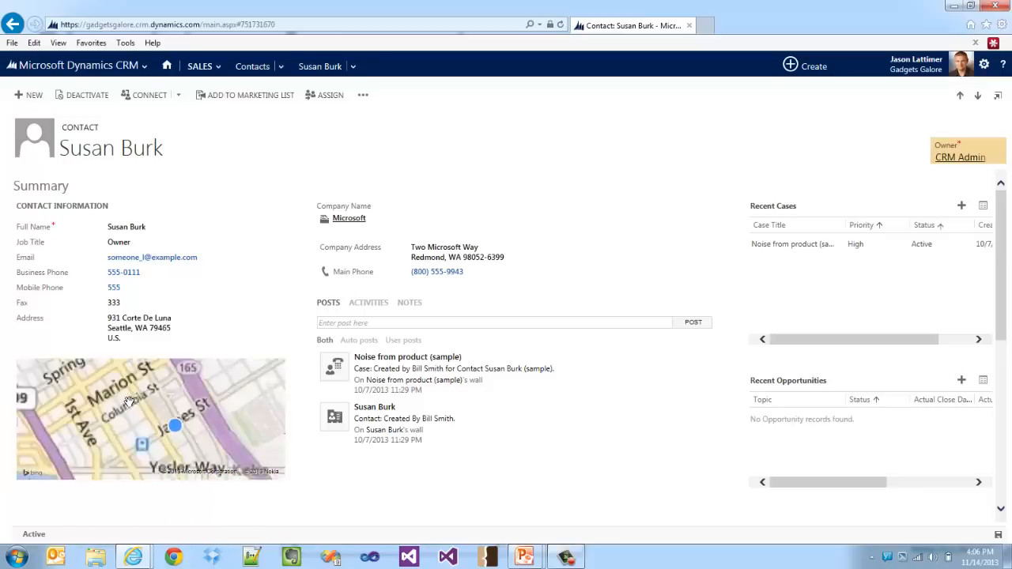
pyautogui.scroll(-3, 129, 400)
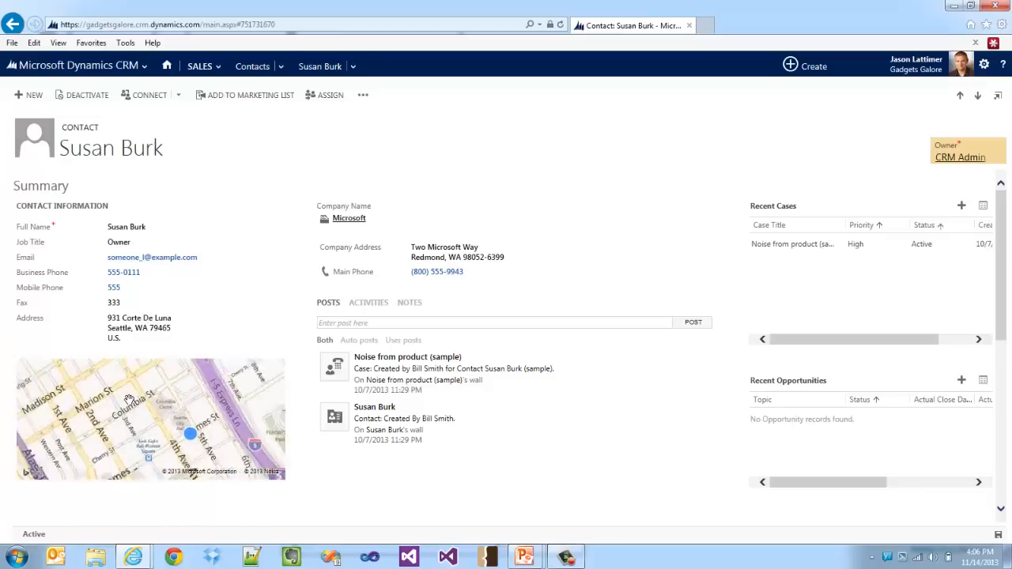
pyautogui.click(185, 414)
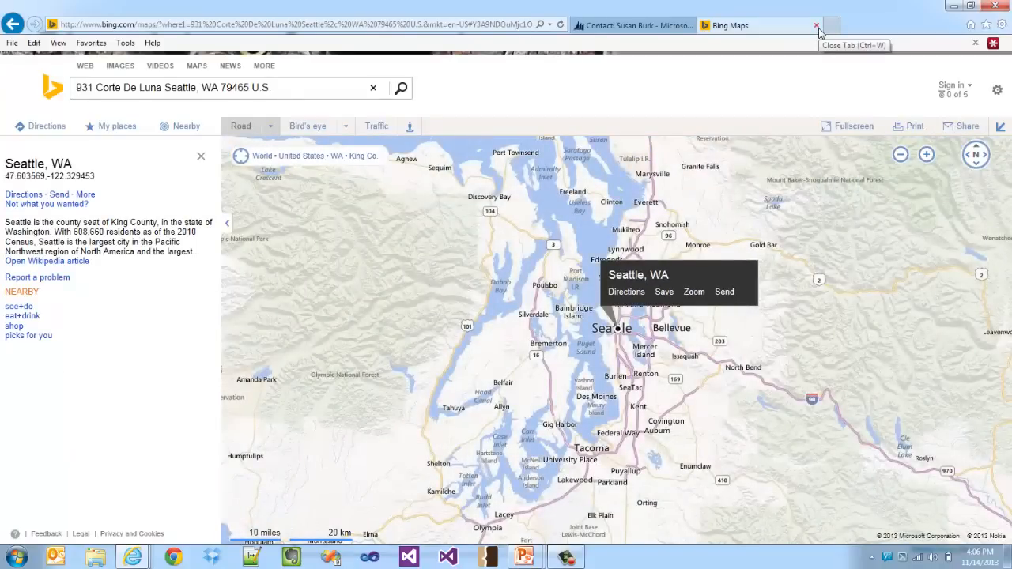
pyautogui.hotkey('alt', 'Tab')
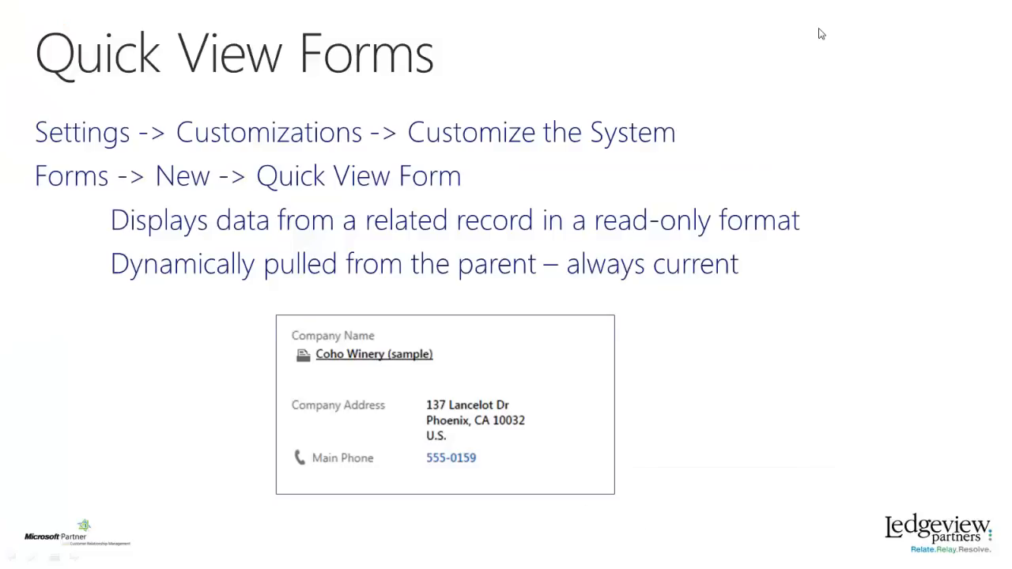
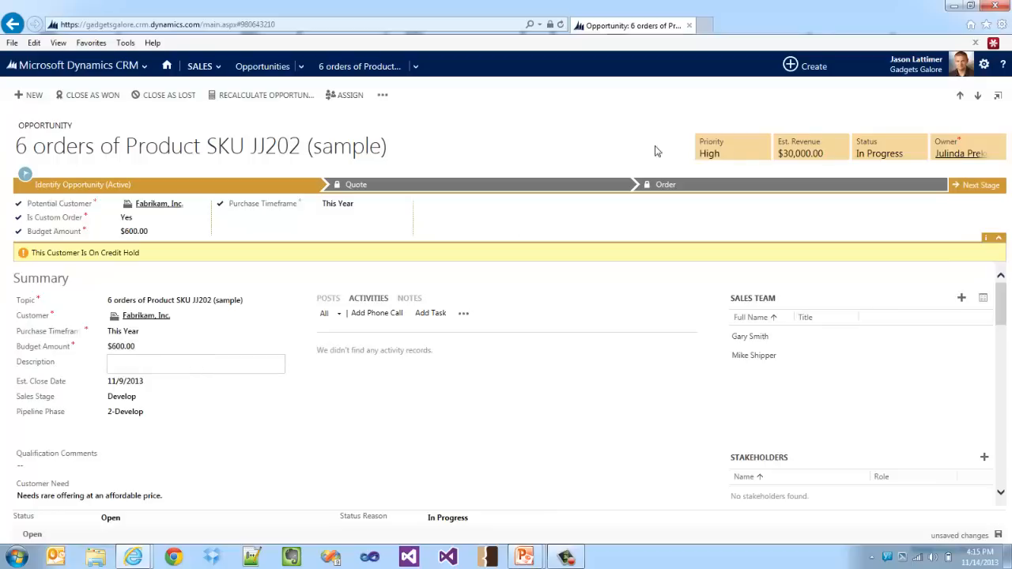
# Set the Budget Amount of the opportunity 6 orders of Product SKU JJ202 (sample) to $300.
pyautogui.click(142, 349)
pyautogui.write('300')
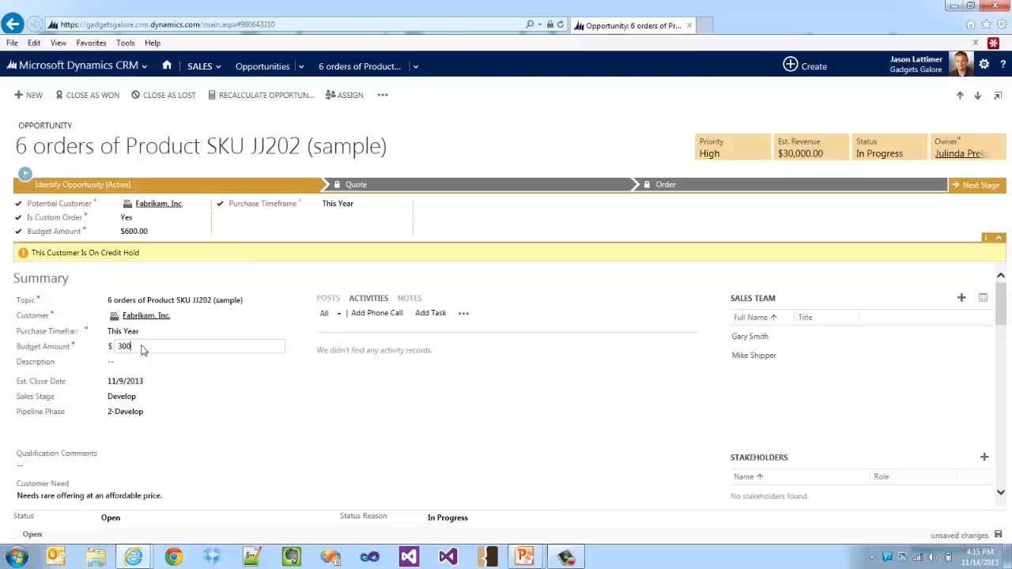
pyautogui.press('Tab')
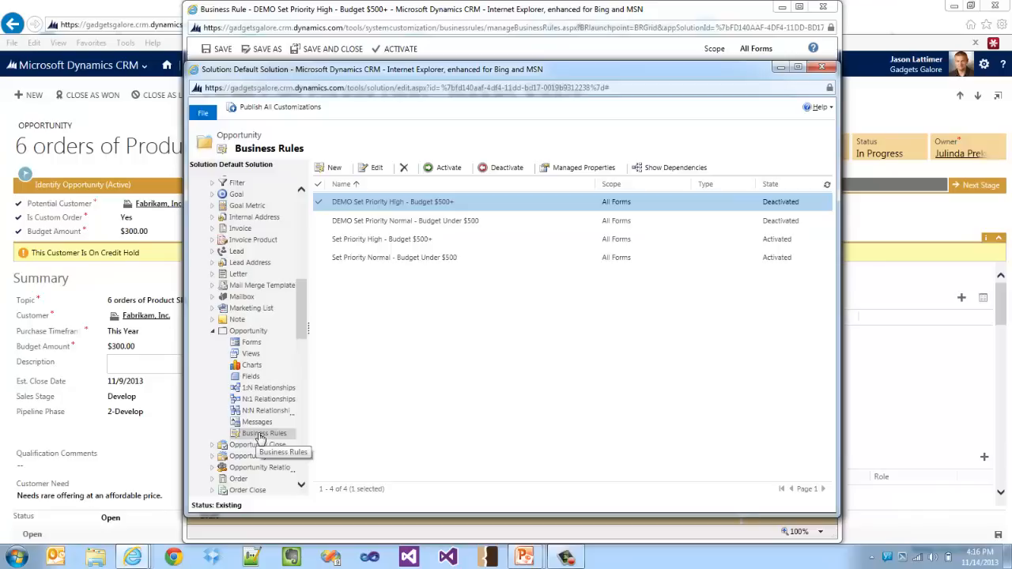
# Bring up the DEMO Set Priority High - Budget $500+ business rule and examine its condition settings without adding a condition.
pyautogui.click(408, 18)
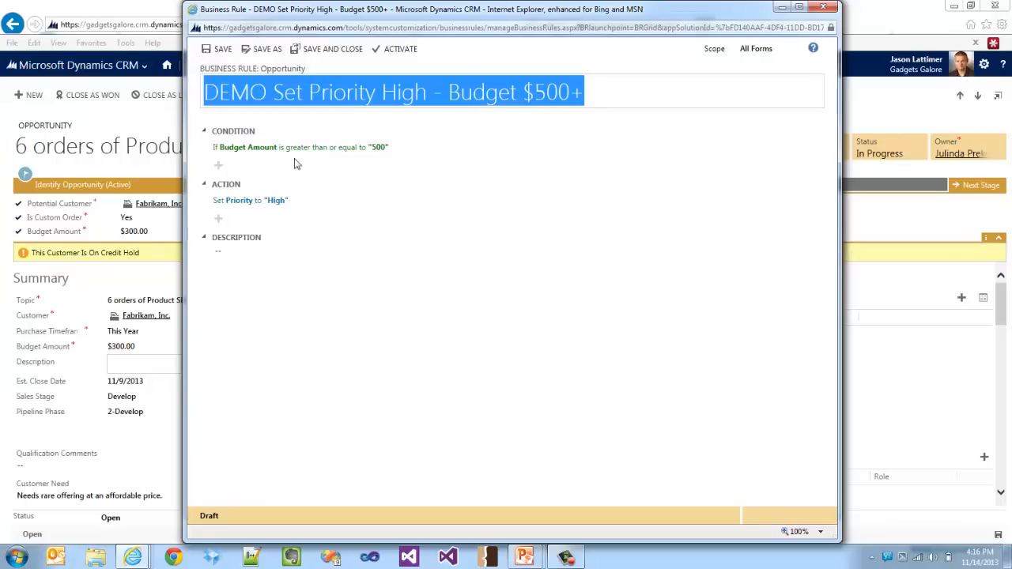
pyautogui.click(219, 168)
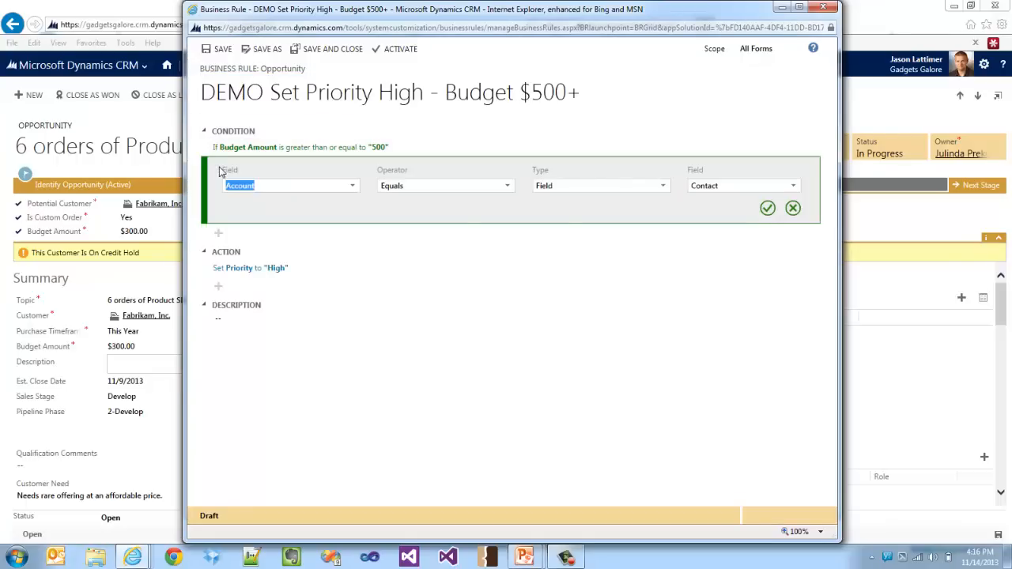
pyautogui.click(792, 209)
pyautogui.click(342, 152)
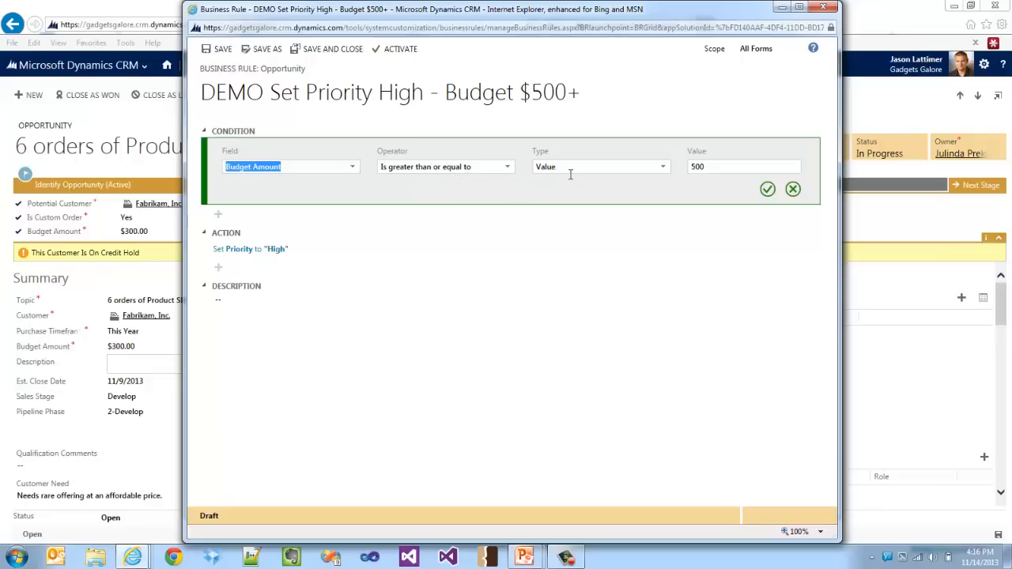
pyautogui.click(767, 189)
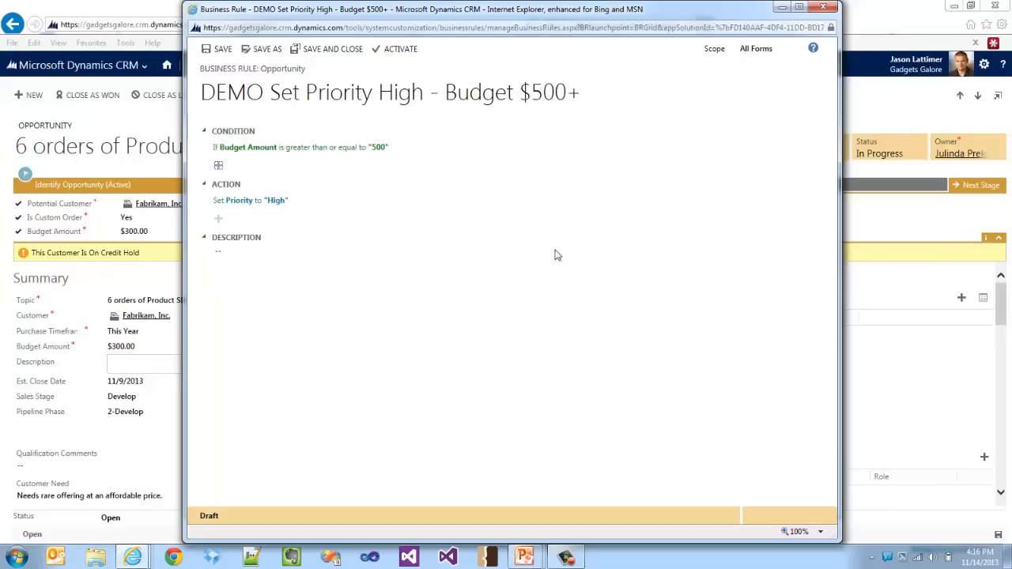
# Examine the high-priority rule's Set field value action for Priority and close the rule.
pyautogui.click(317, 200)
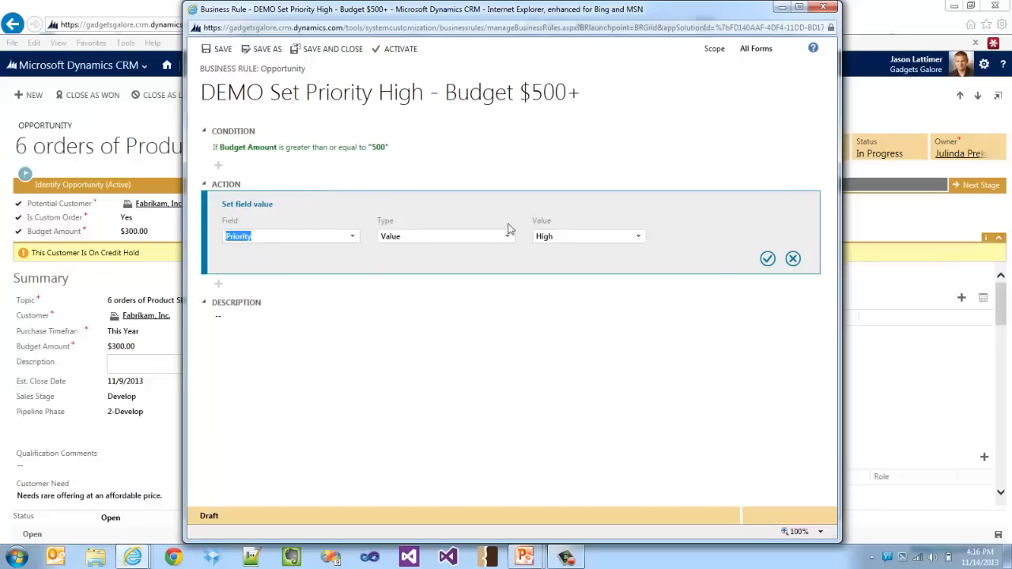
pyautogui.click(767, 259)
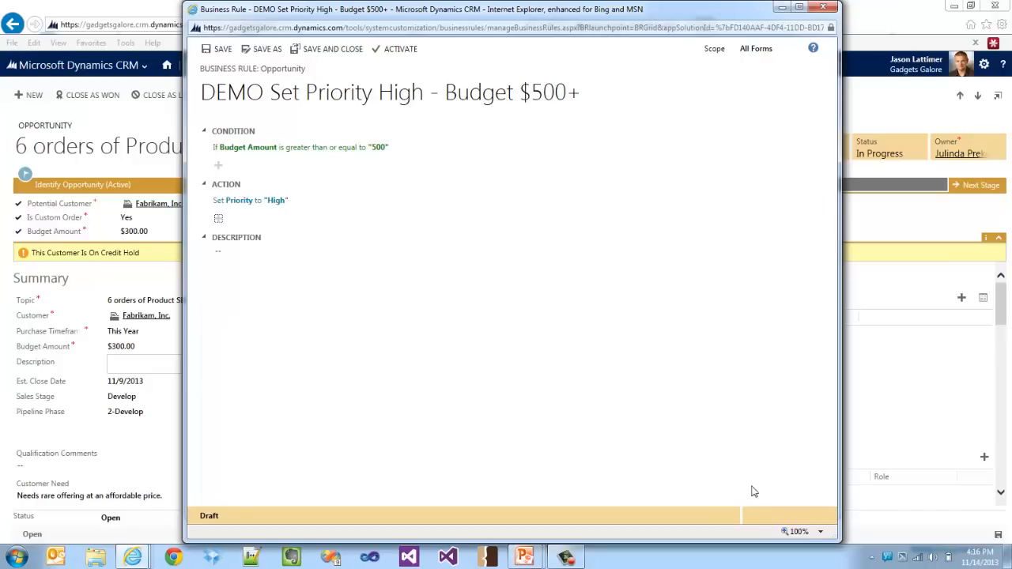
pyautogui.click(823, 8)
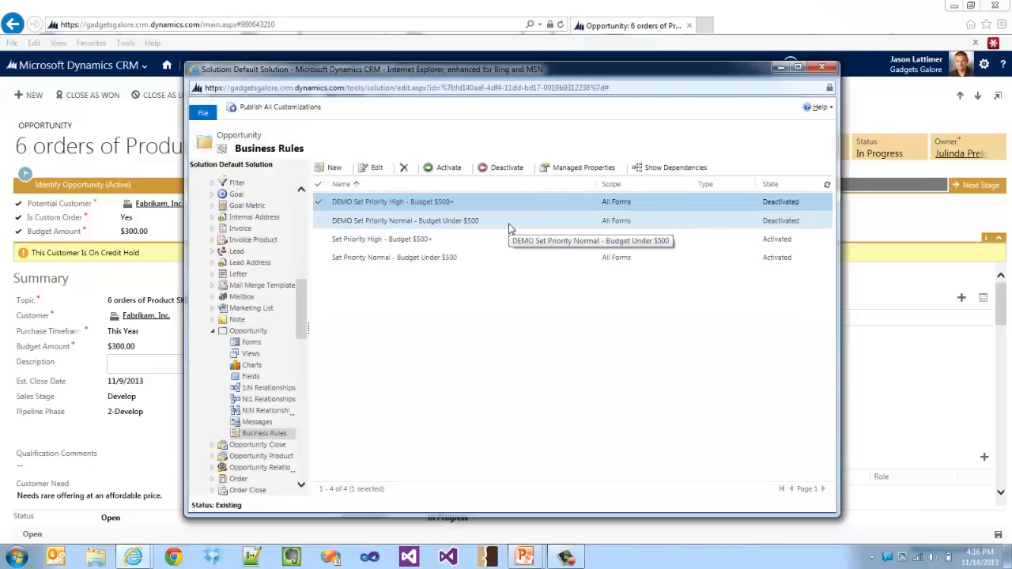
# Open the DEMO Set Priority Normal - Budget Under $500 business rule to view its condition and action.
pyautogui.click(505, 230)
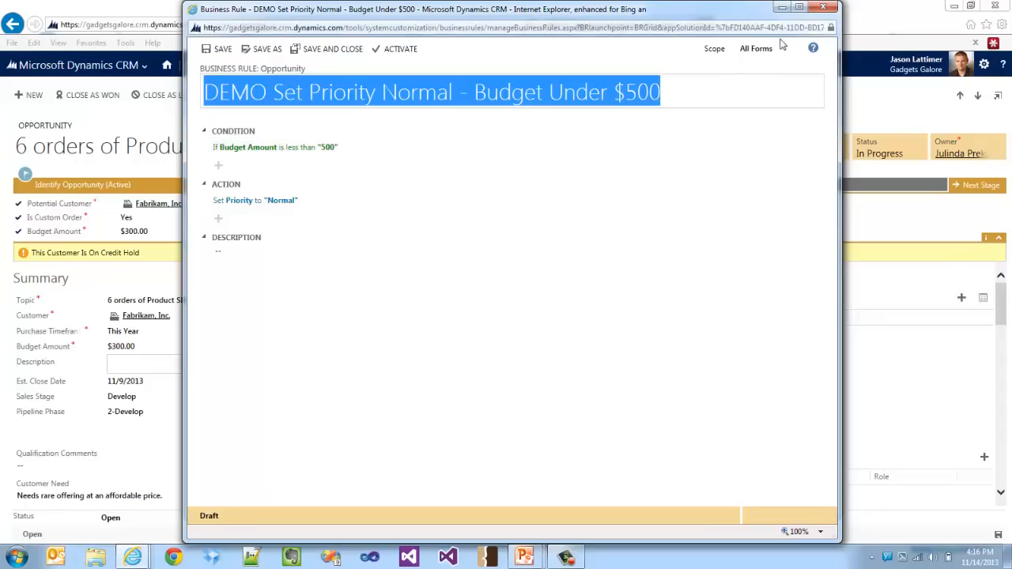
pyautogui.press('F9')
pyautogui.press('F9')
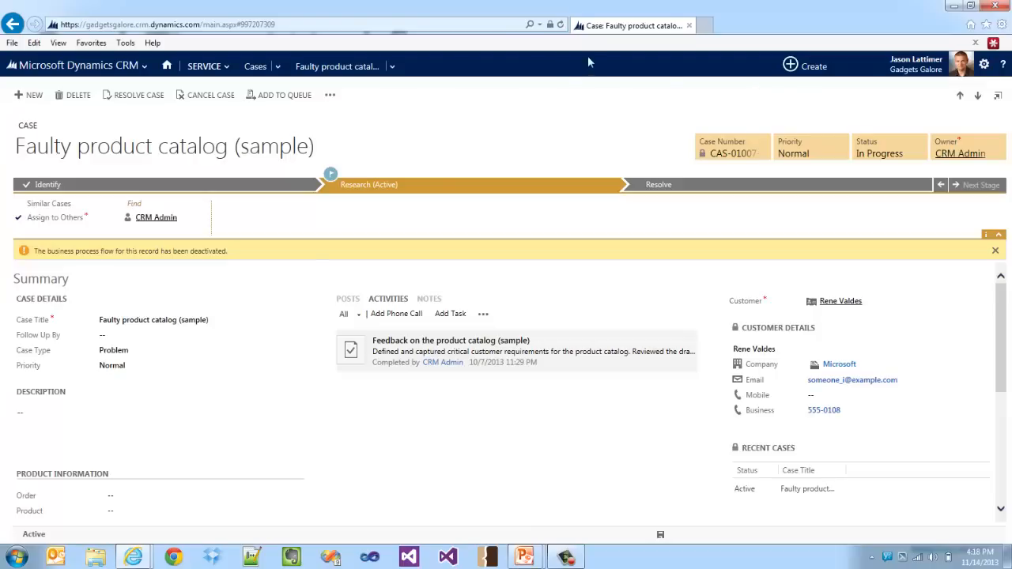
# Try to save the Faulty product catalog (sample) case with Follow Up By set to 11/6/2013, and dismiss the resulting dialog.
pyautogui.click(133, 340)
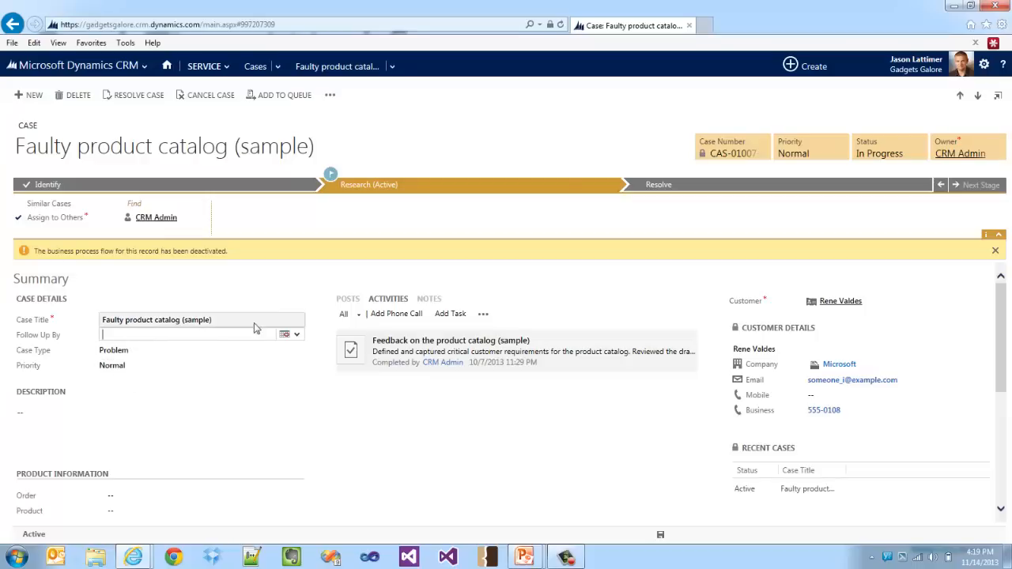
pyautogui.click(287, 334)
pyautogui.click(326, 393)
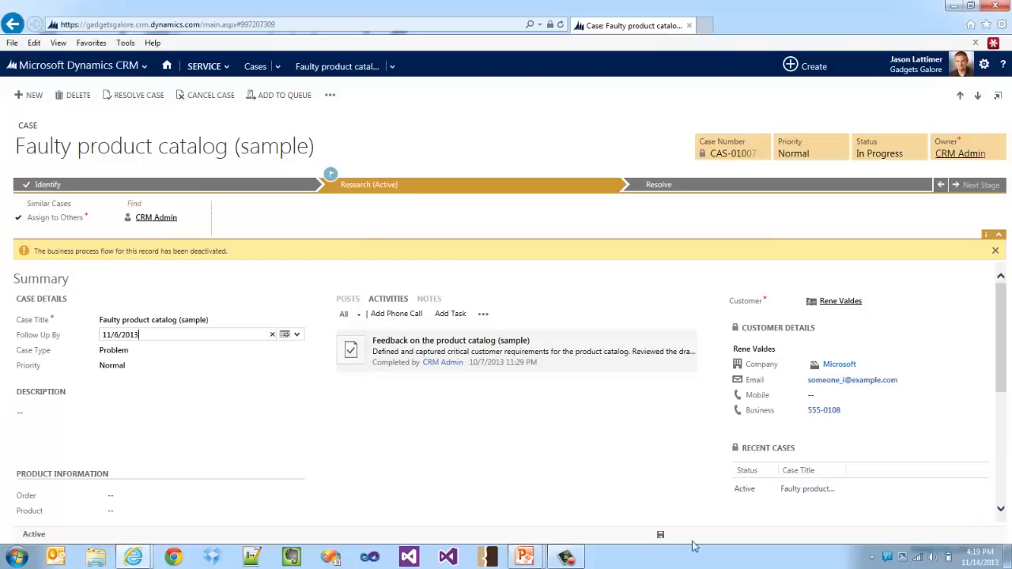
pyautogui.click(661, 537)
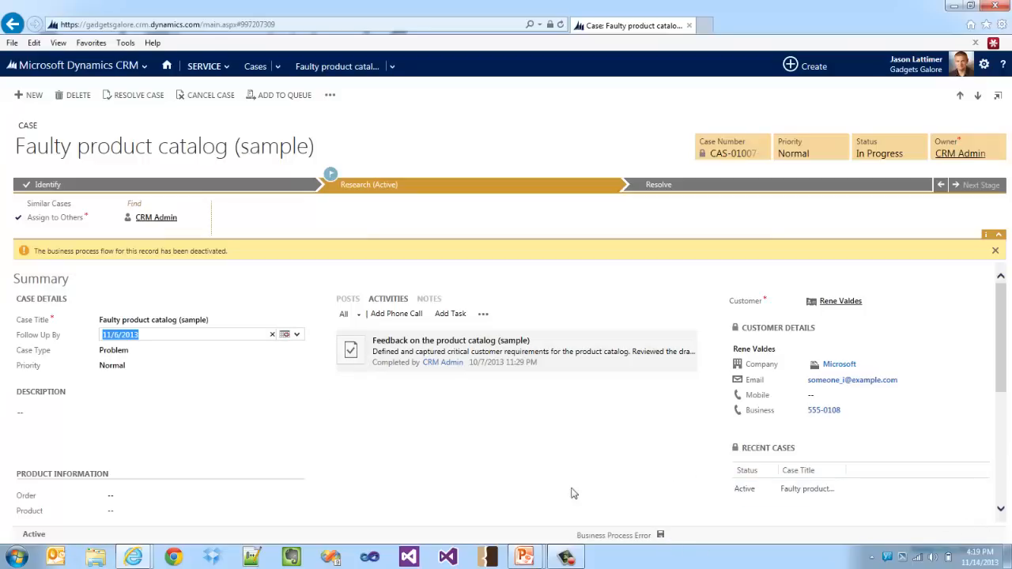
pyautogui.click(628, 535)
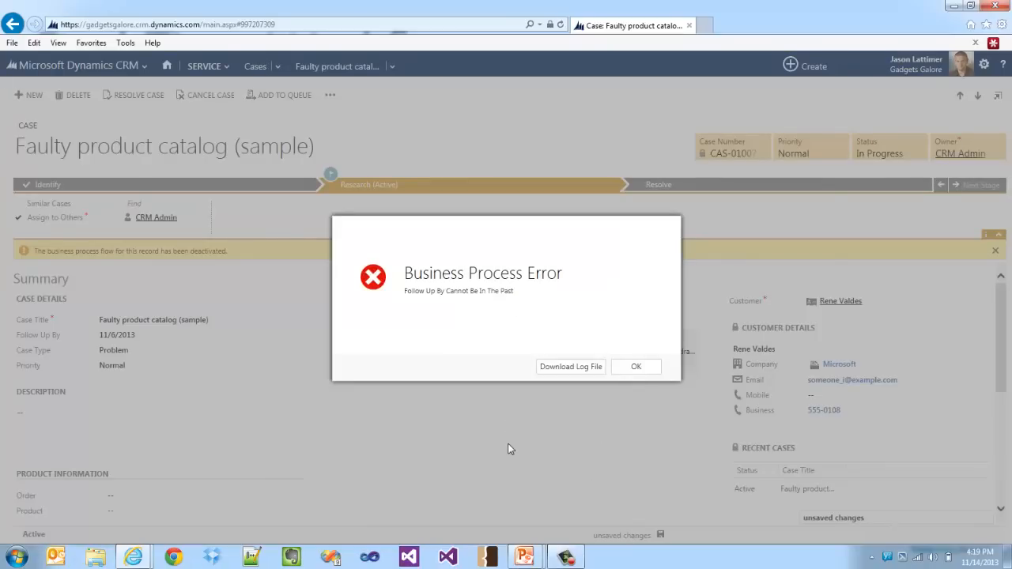
pyautogui.click(639, 369)
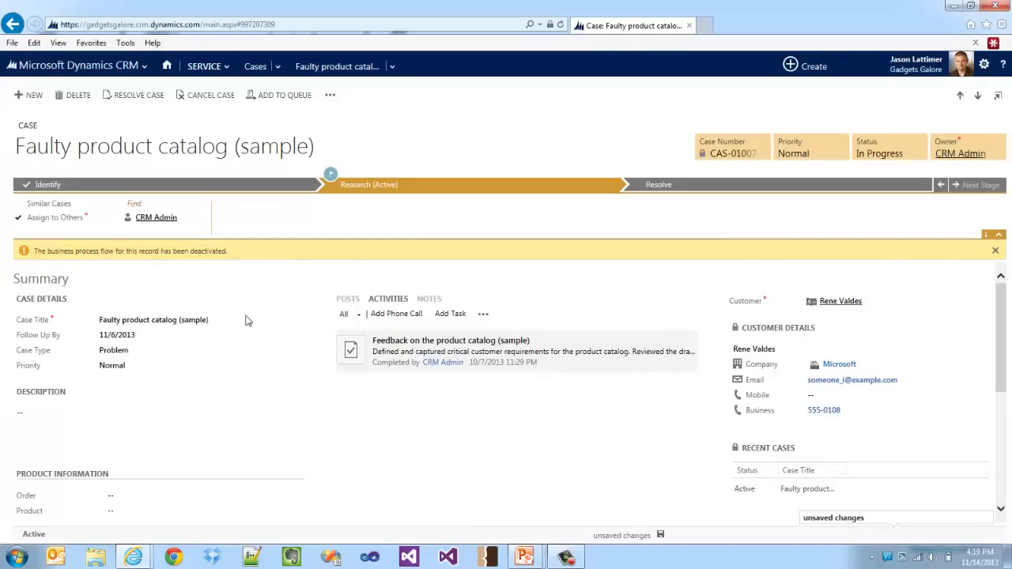
# Set the case's Follow Up By date to 11/28/2013 and save the record.
pyautogui.click(202, 338)
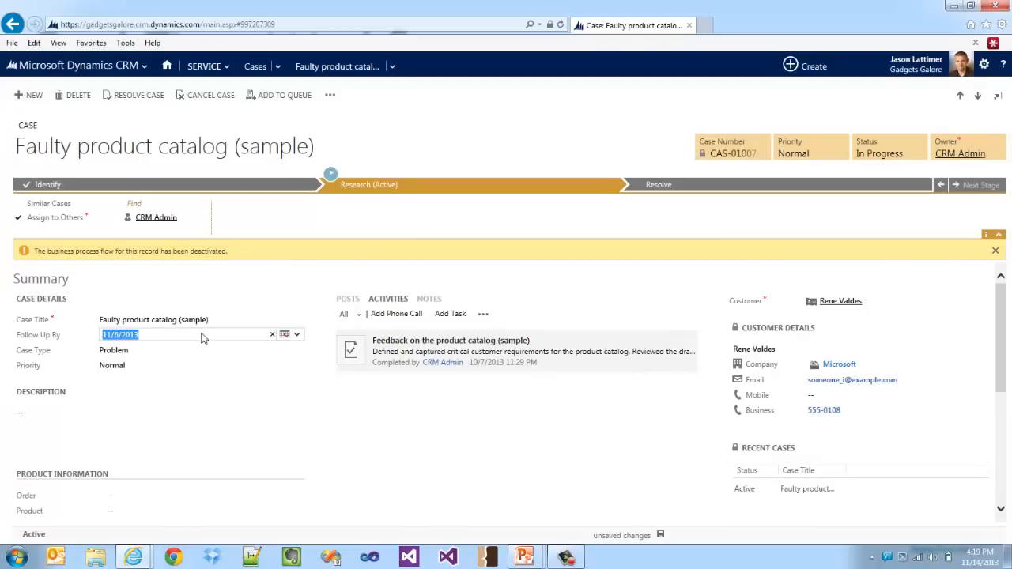
pyautogui.click(272, 334)
pyautogui.click(286, 336)
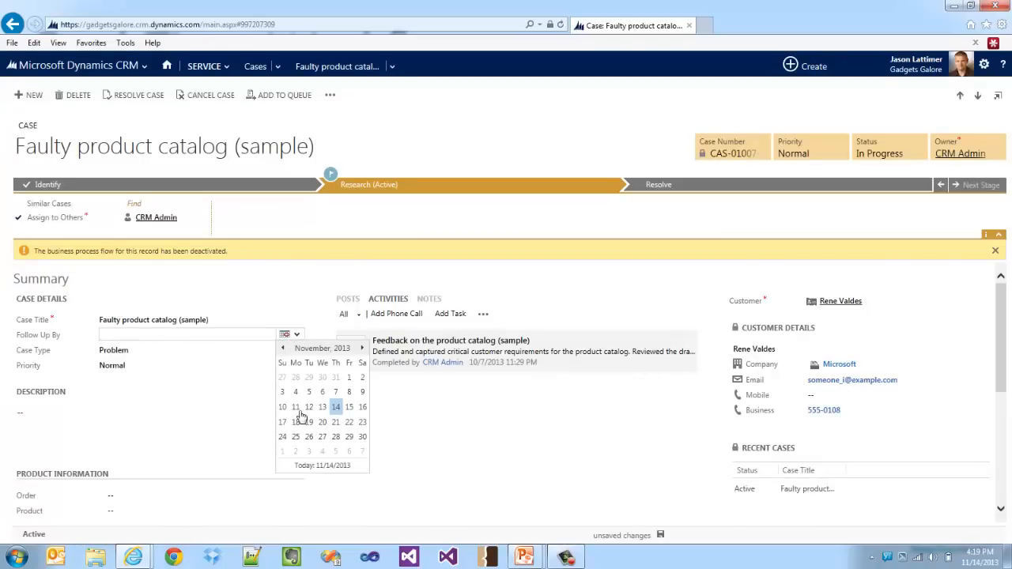
pyautogui.click(335, 437)
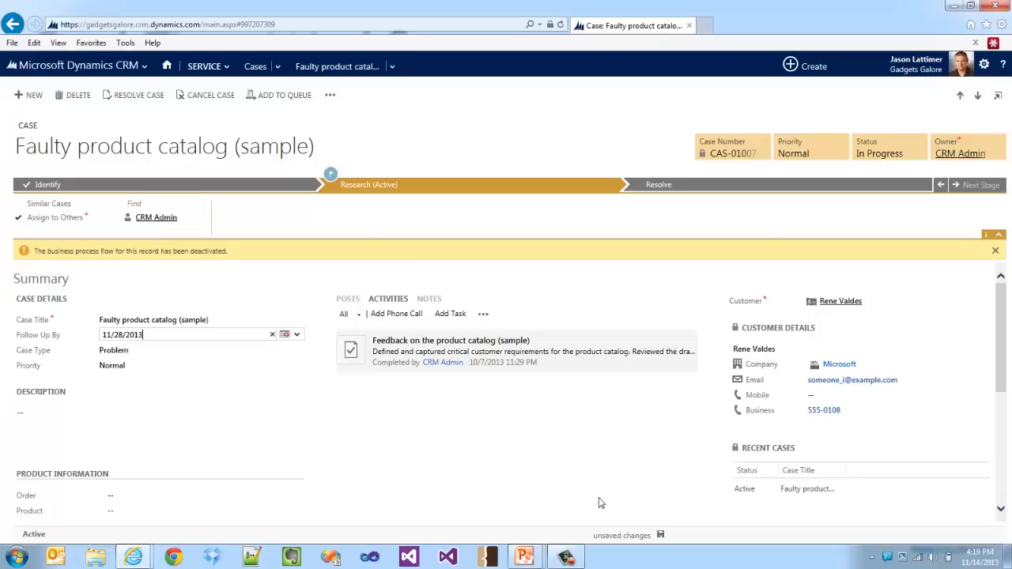
pyautogui.click(661, 536)
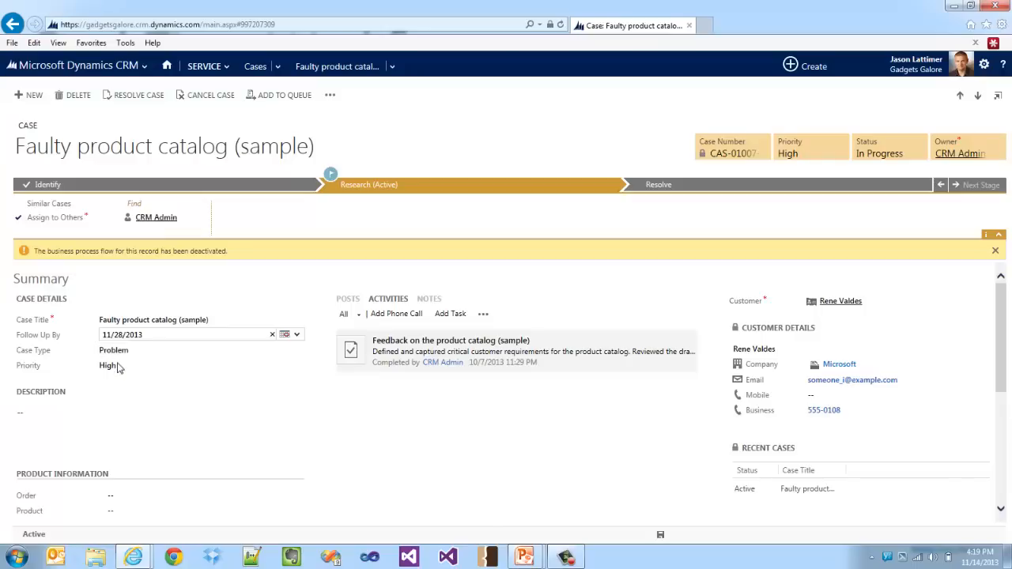
# Clear the case's Follow Up By date and save the record.
pyautogui.click(272, 335)
pyautogui.click(662, 536)
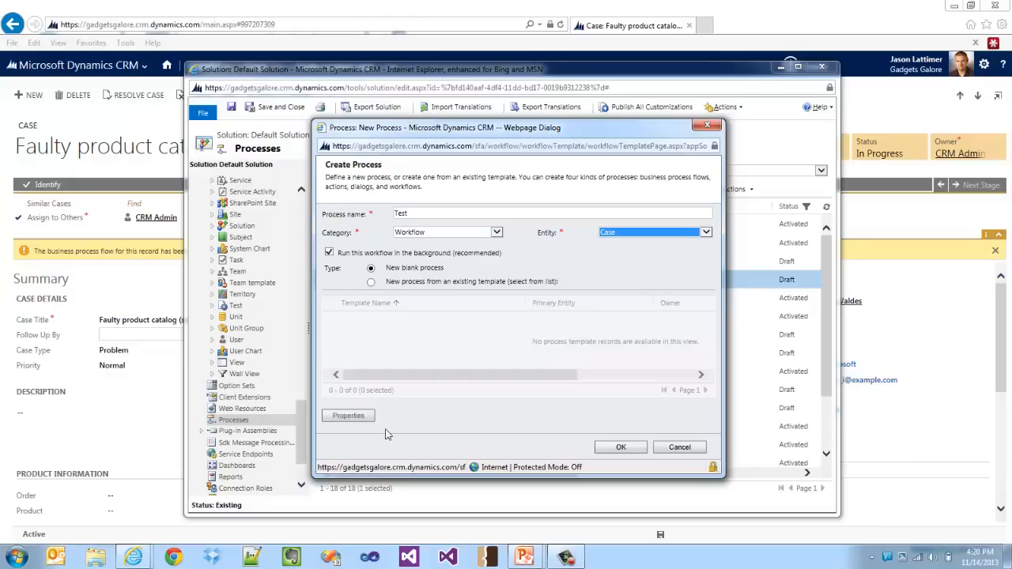
# Examine the option to run the workflow in the background while creating the Test process for Case.
pyautogui.moveTo(360, 255)
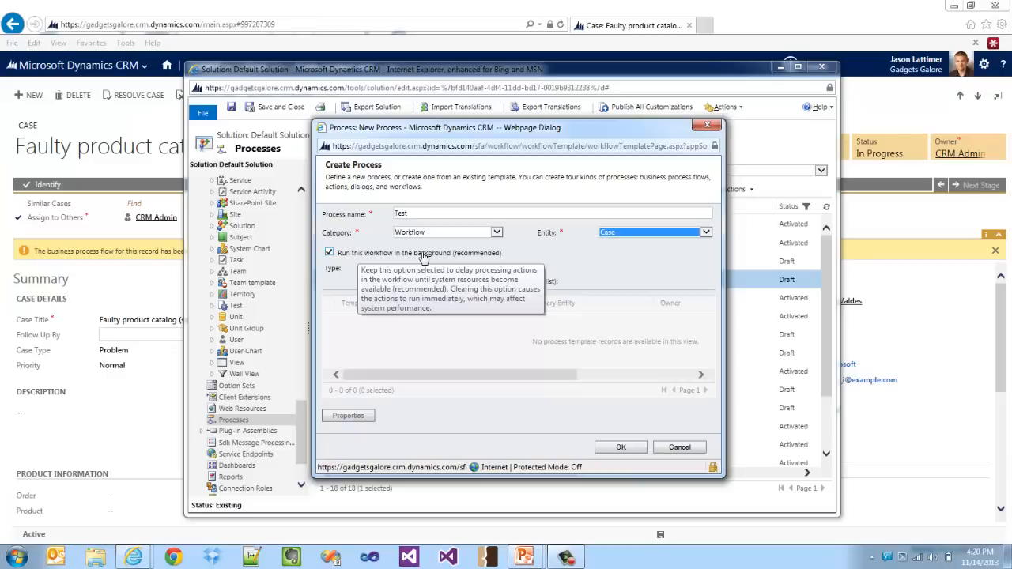
pyautogui.click(423, 257)
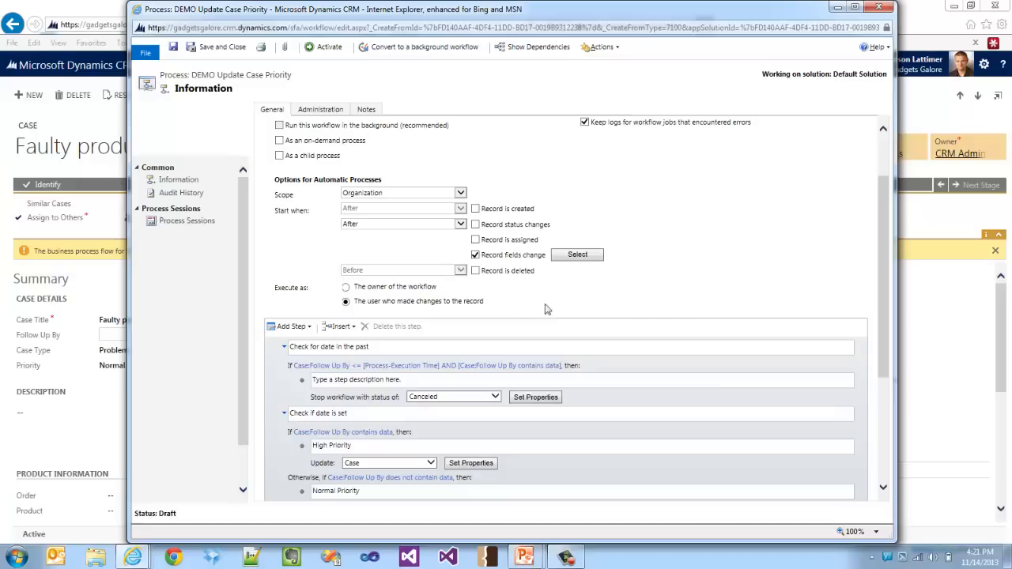
# Examine the DEMO Update Case Priority workflow's Start when options for record creation, record deletion and before/after timing, leaving the settings as they are.
pyautogui.click(476, 209)
pyautogui.click(476, 209)
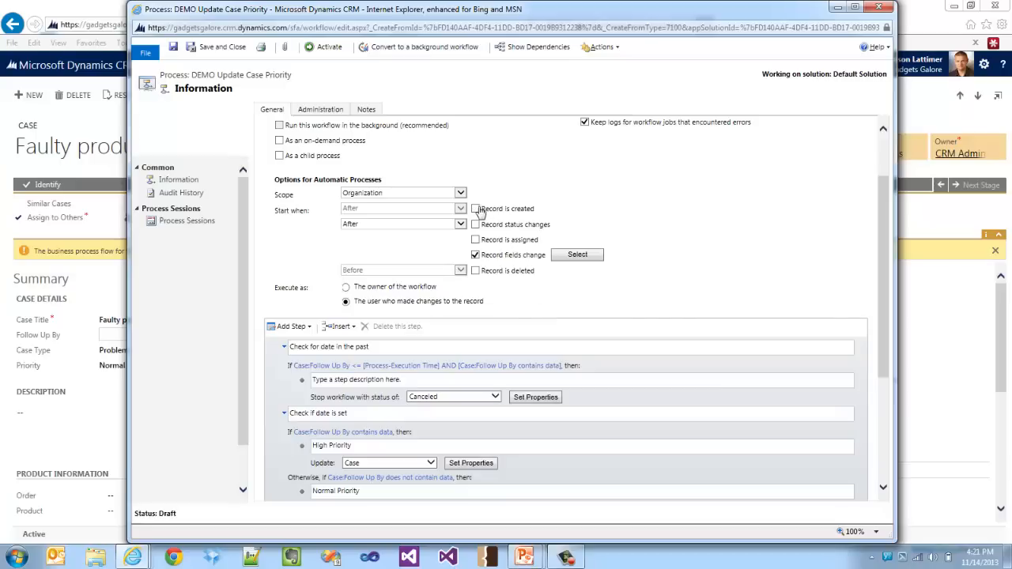
pyautogui.click(477, 271)
pyautogui.click(477, 272)
pyautogui.click(460, 225)
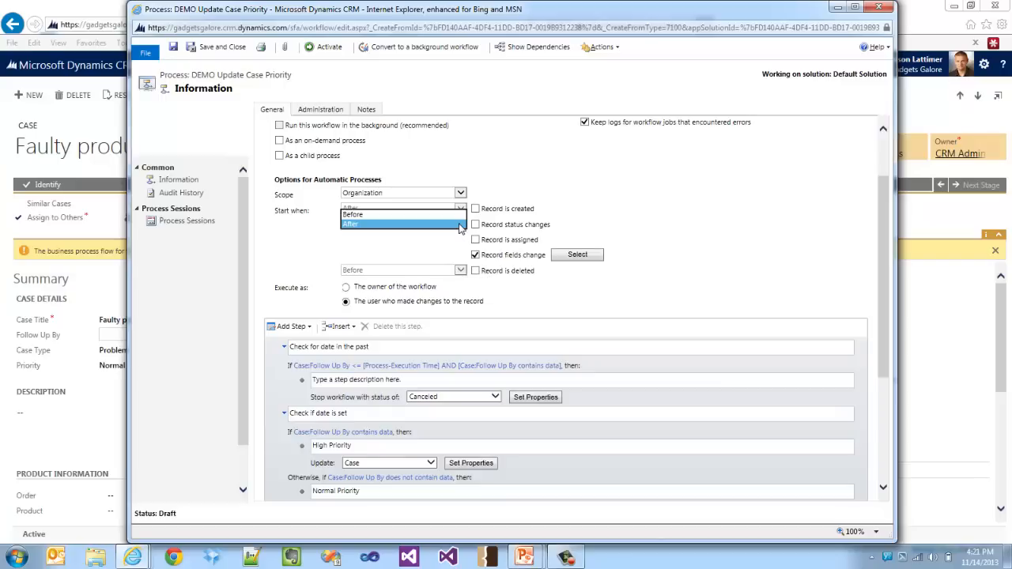
pyautogui.click(461, 224)
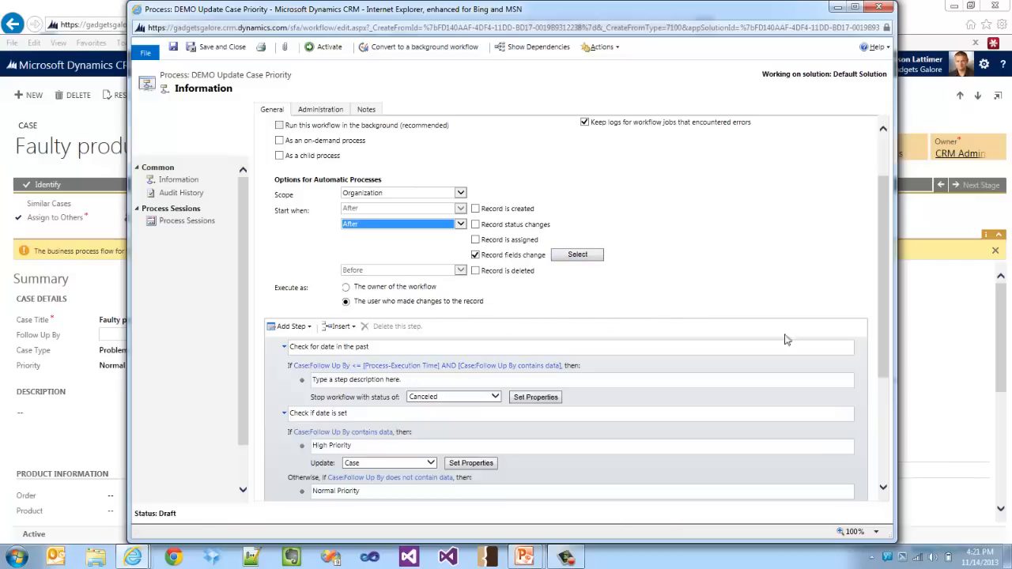
# View the status message of the stop-workflow step under Check for date in the past, and close its properties.
pyautogui.moveTo(881, 317); pyautogui.dragTo(883, 367)
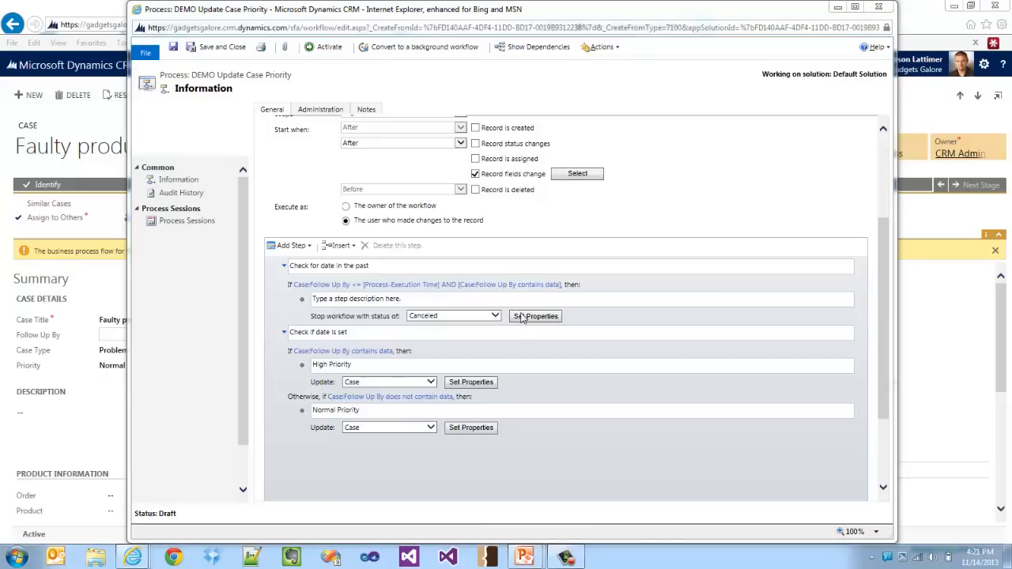
pyautogui.click(522, 316)
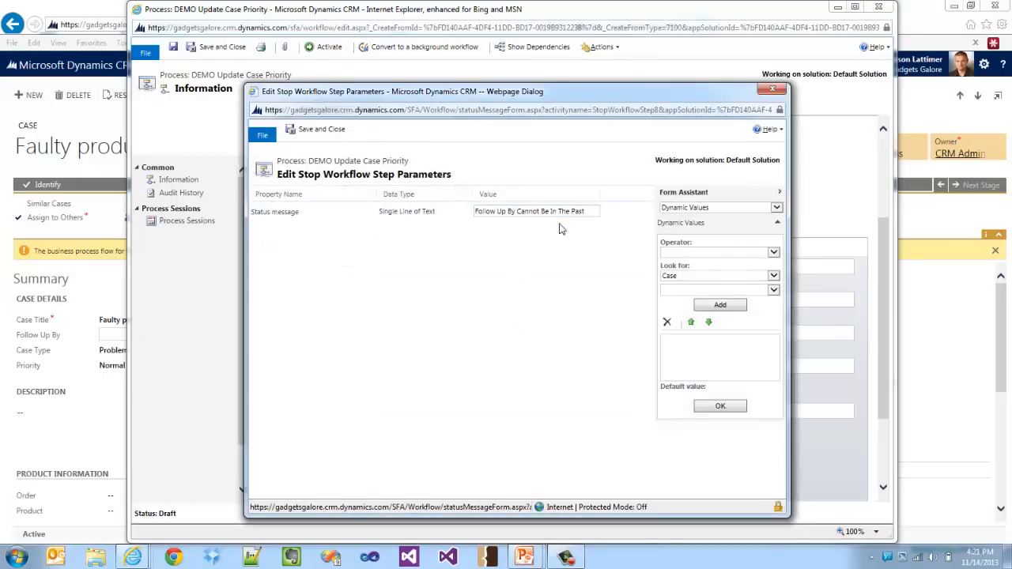
pyautogui.click(772, 89)
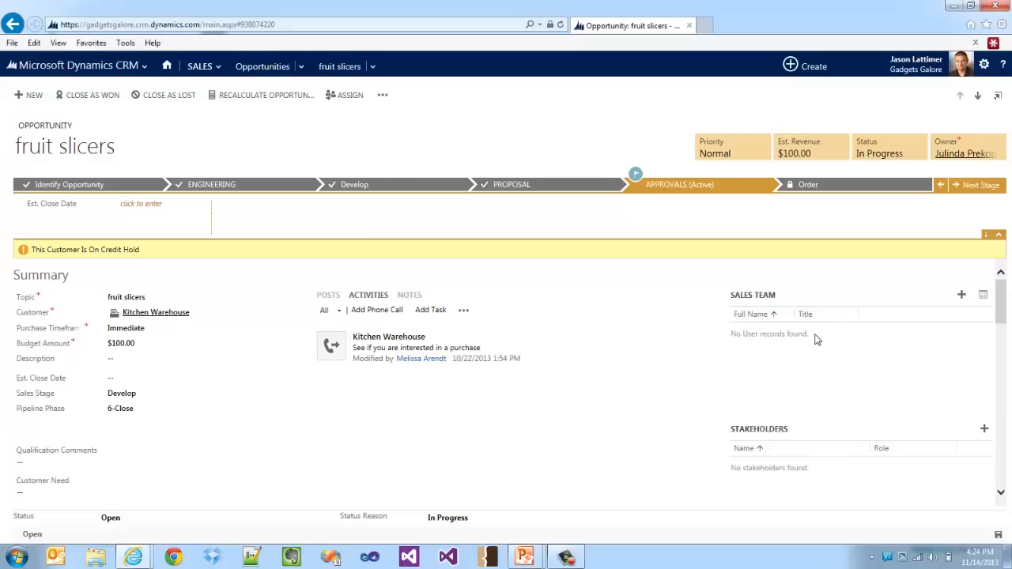
# Look up a user by first name and add the matching user to the fruit slicers opportunity's Sales Team.
pyautogui.click(962, 295)
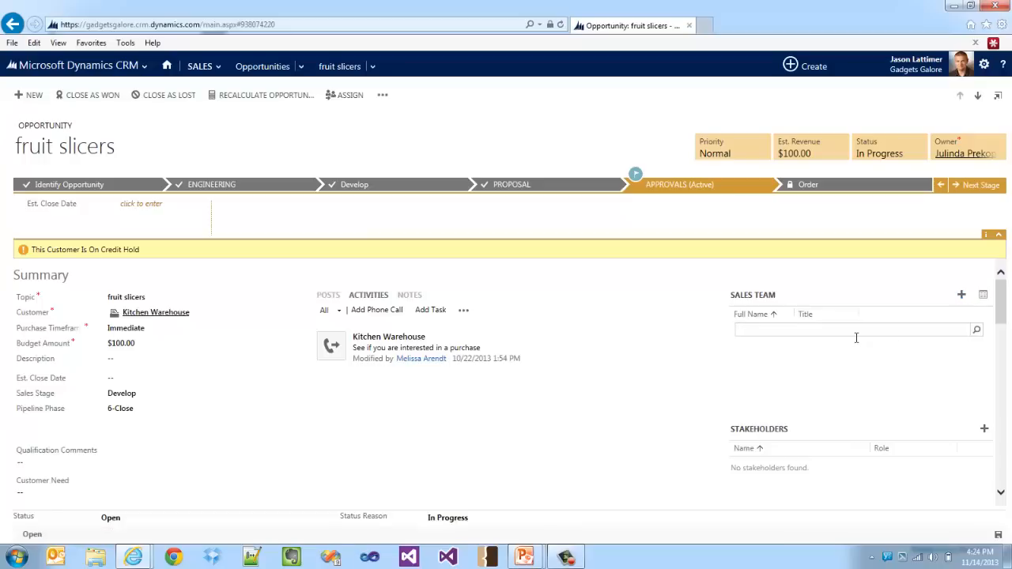
pyautogui.write('gary')
pyautogui.press('Return')
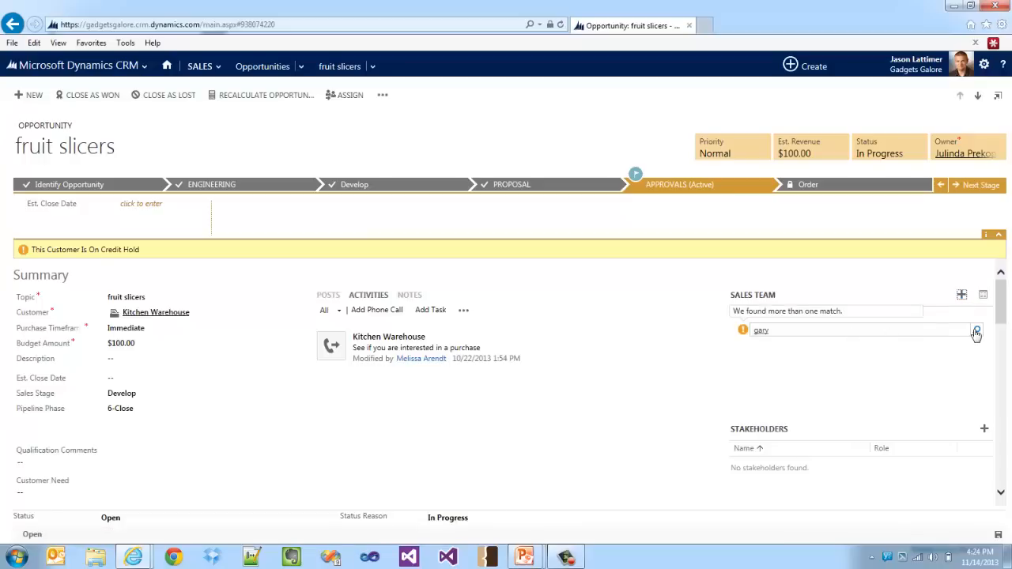
pyautogui.click(977, 330)
pyautogui.click(830, 353)
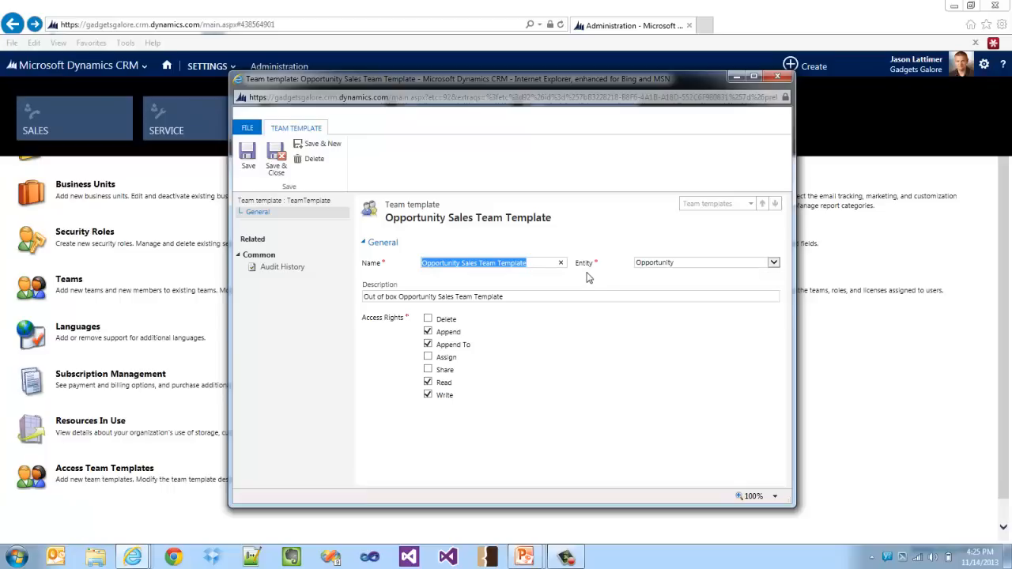
# Check which entities are available for the Opportunity Sales Team Template without changing its Entity setting.
pyautogui.click(662, 266)
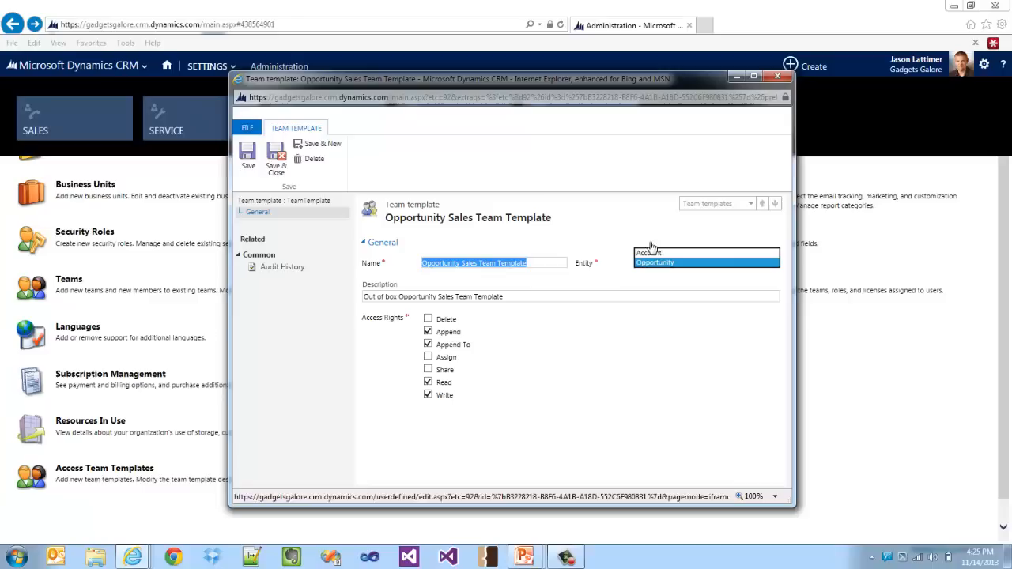
pyautogui.click(633, 238)
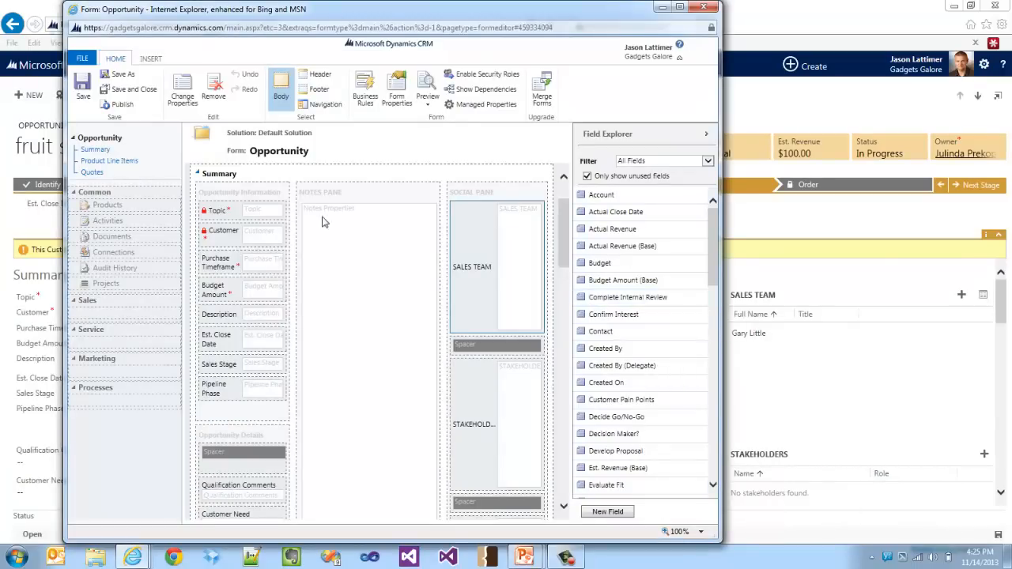
# Open the SALES TEAM list's properties on the Opportunity form and examine its Default View and Team Template choices, keeping the current selections.
pyautogui.click(189, 101)
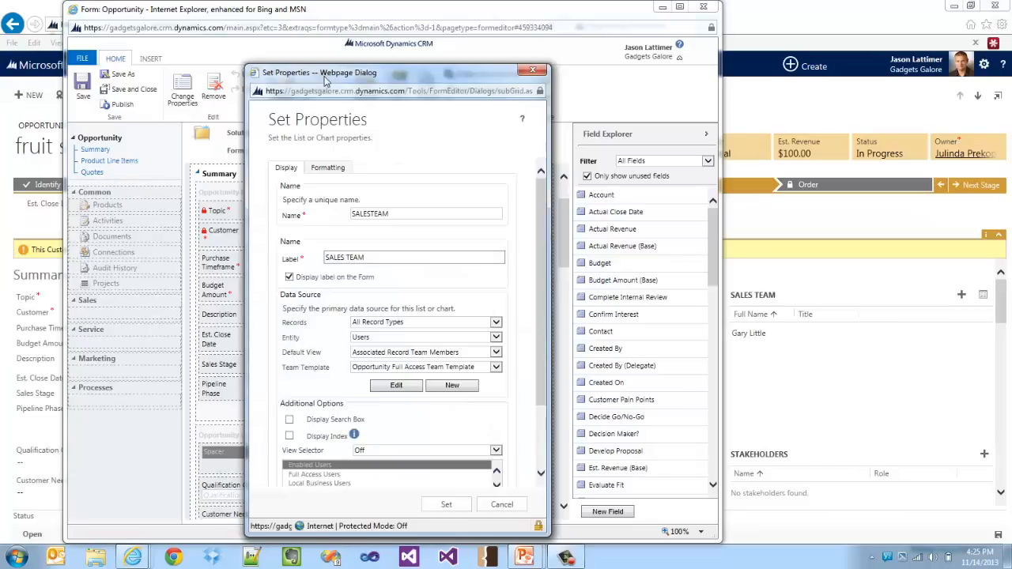
pyautogui.moveTo(317, 74); pyautogui.dragTo(184, 48)
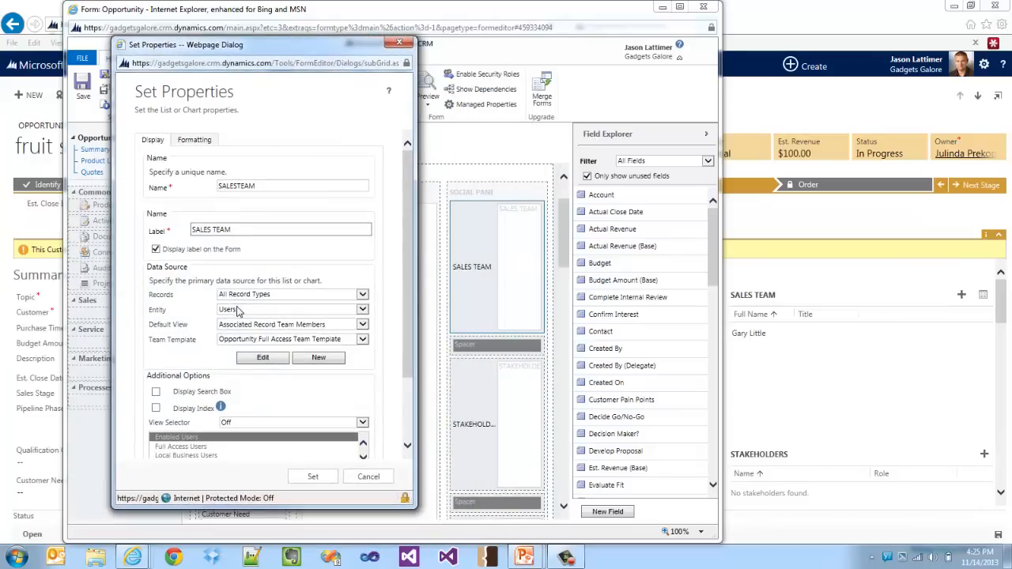
pyautogui.click(311, 326)
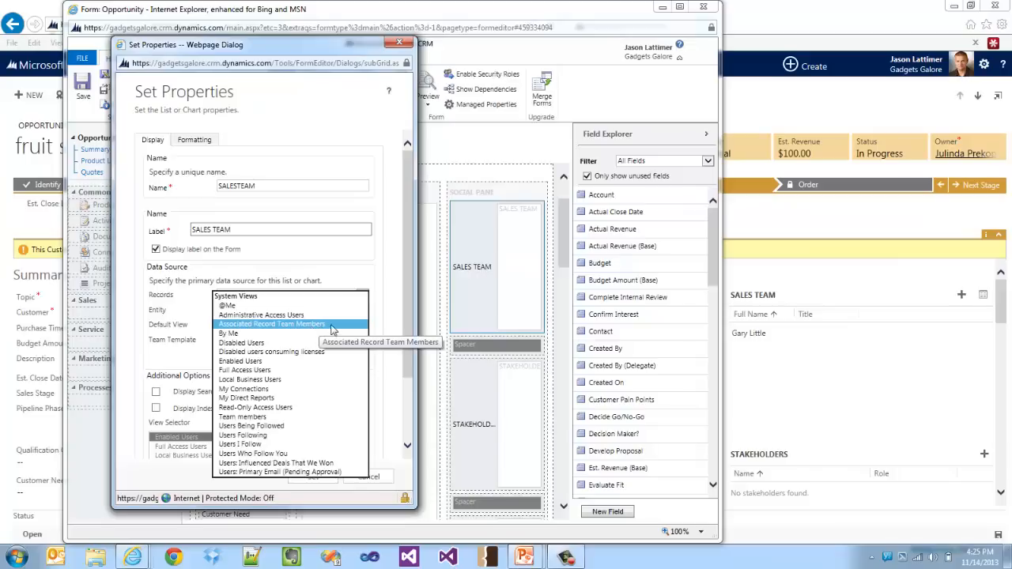
pyautogui.click(338, 326)
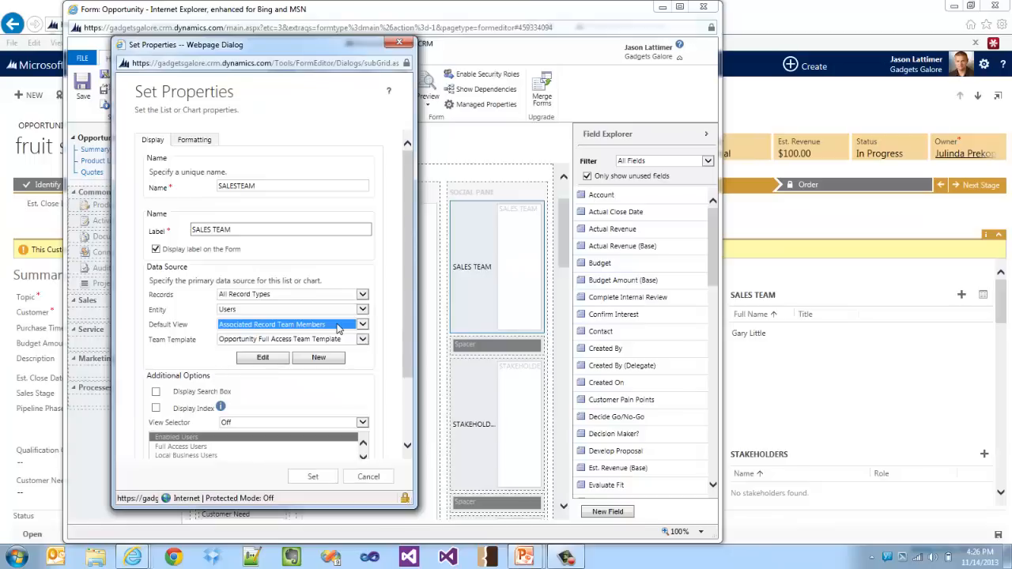
pyautogui.click(245, 341)
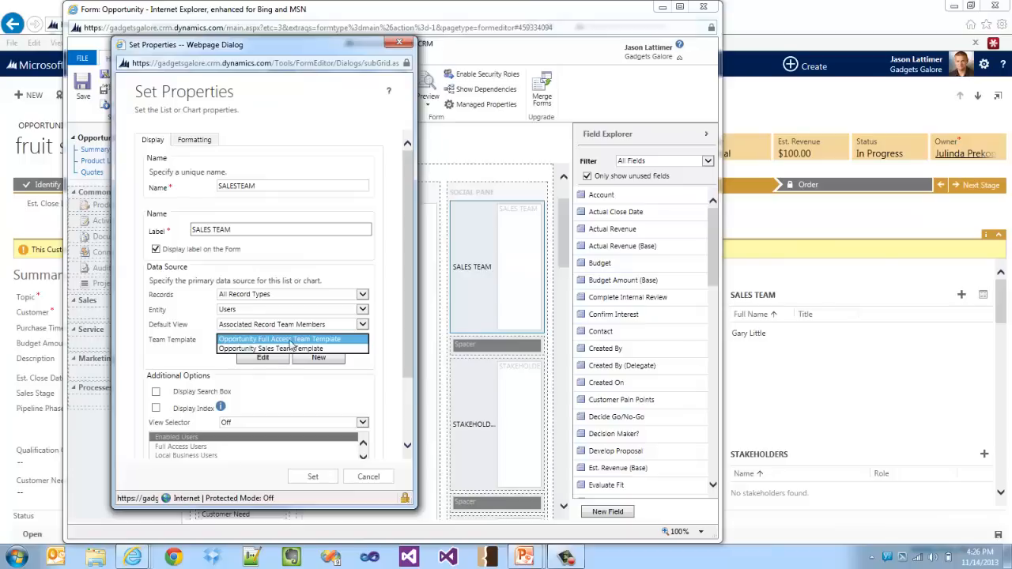
pyautogui.click(291, 346)
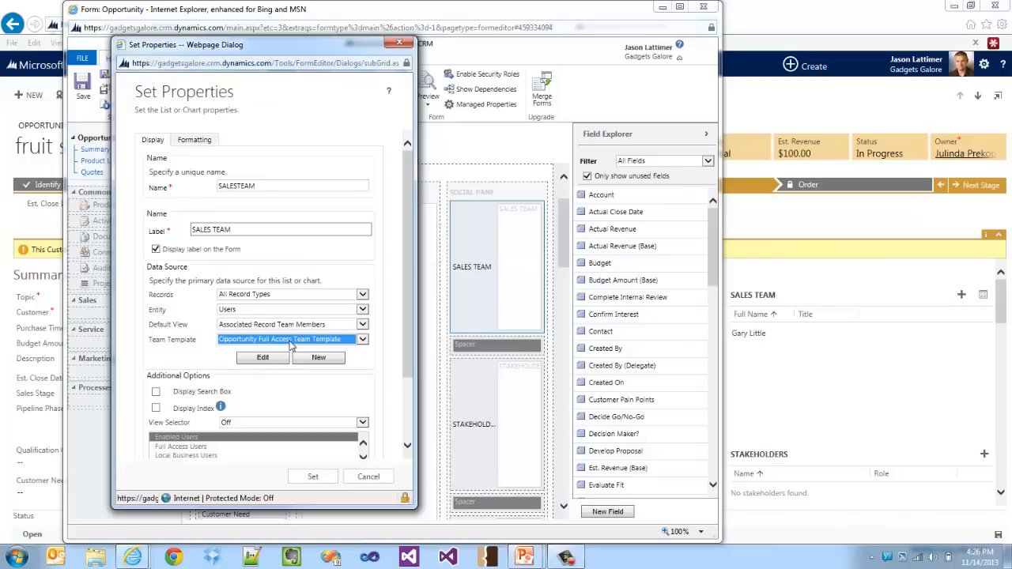